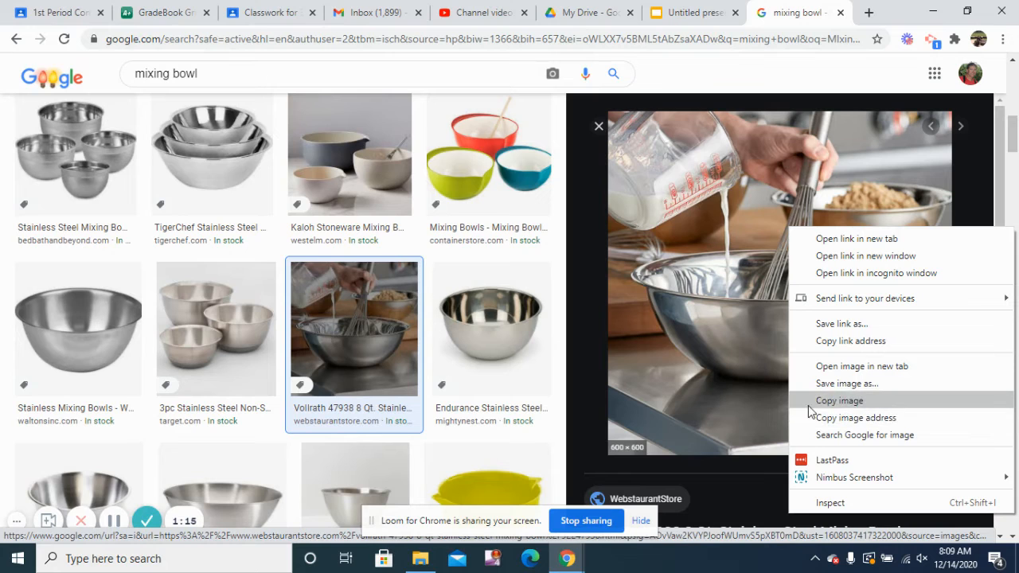
Step: Copy the photo of the whisk in a steel mixing bowl, paste it onto the Step 2 slide, and delete it again
{"action": "left_click", "coordinate": [886, 400]}
{"action": "left_click", "coordinate": [685, 13]}
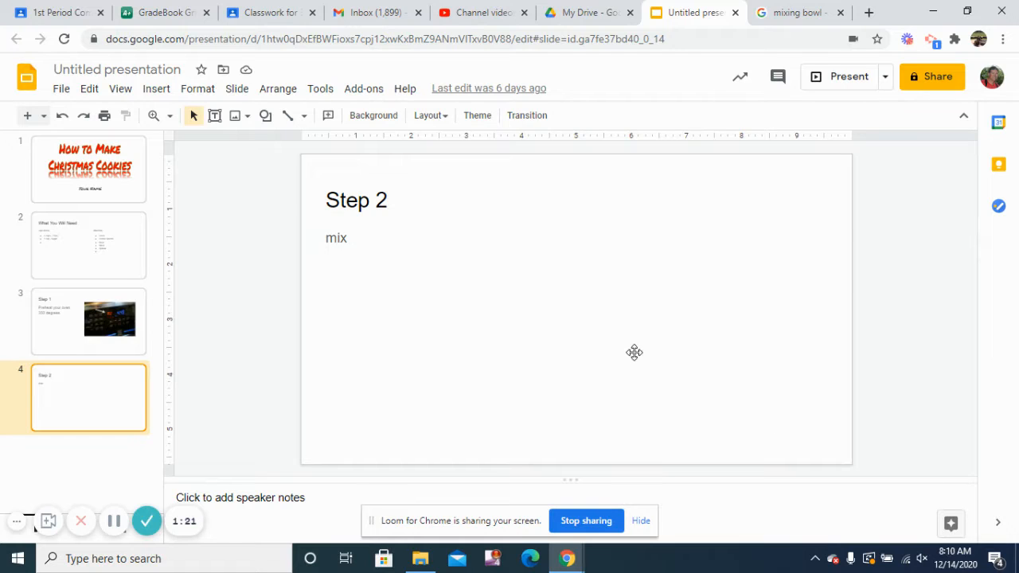
{"action": "right_click", "coordinate": [572, 324]}
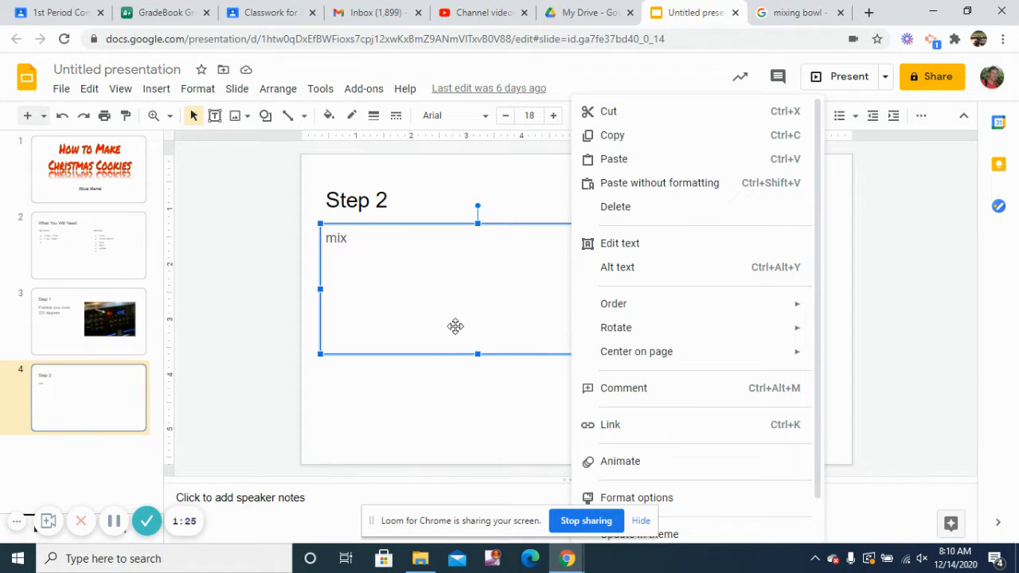
{"action": "left_click", "coordinate": [513, 426]}
{"action": "right_click", "coordinate": [659, 412]}
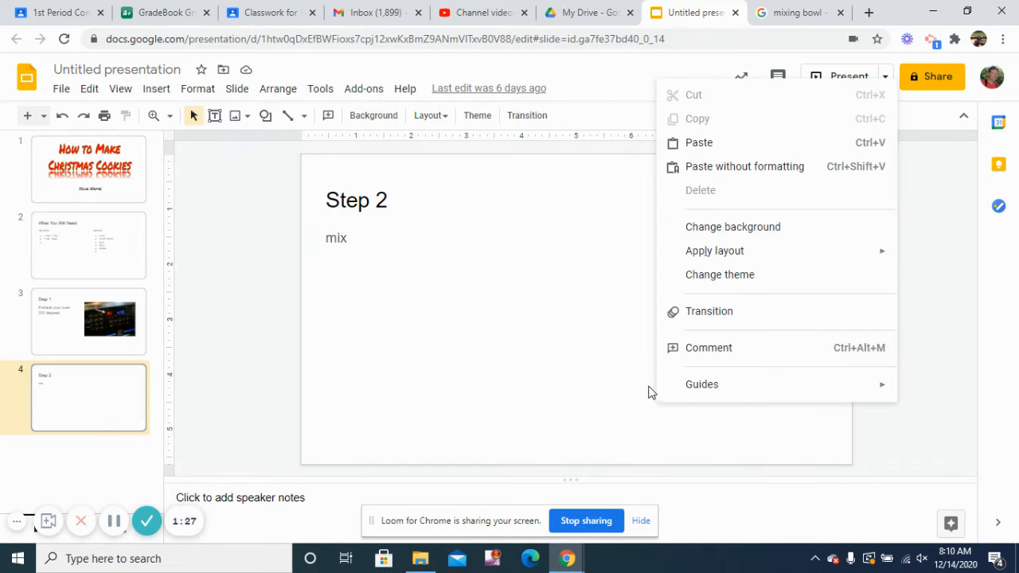
{"action": "left_click", "coordinate": [712, 141]}
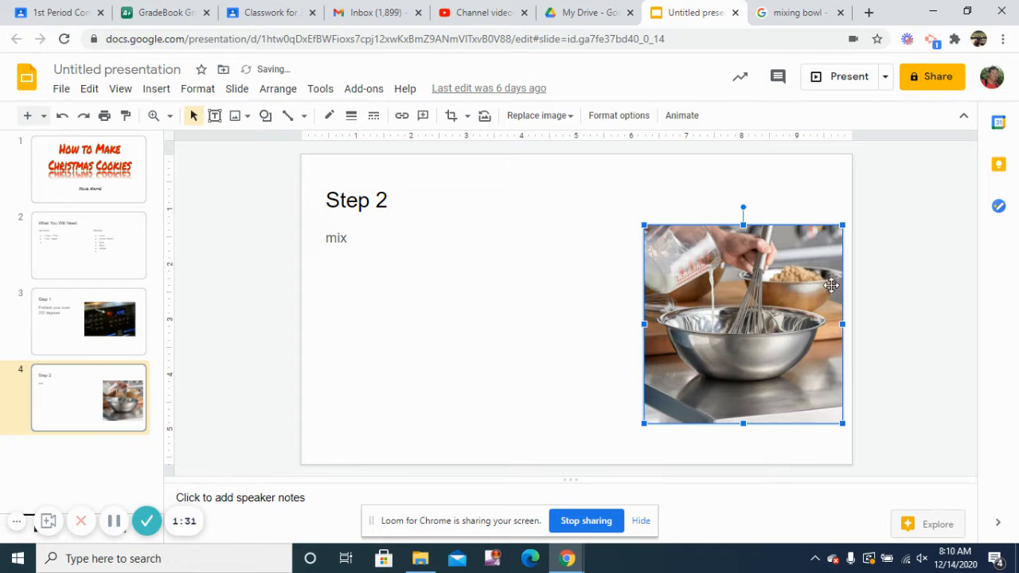
{"action": "key", "text": "Delete"}
{"action": "left_click", "coordinate": [795, 12]}
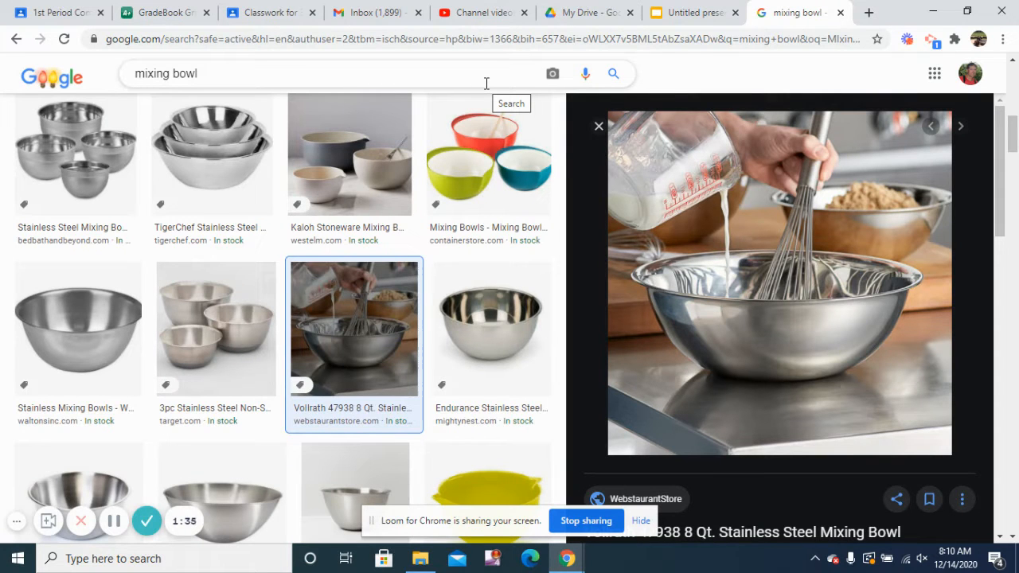
{"action": "right_click", "coordinate": [689, 221]}
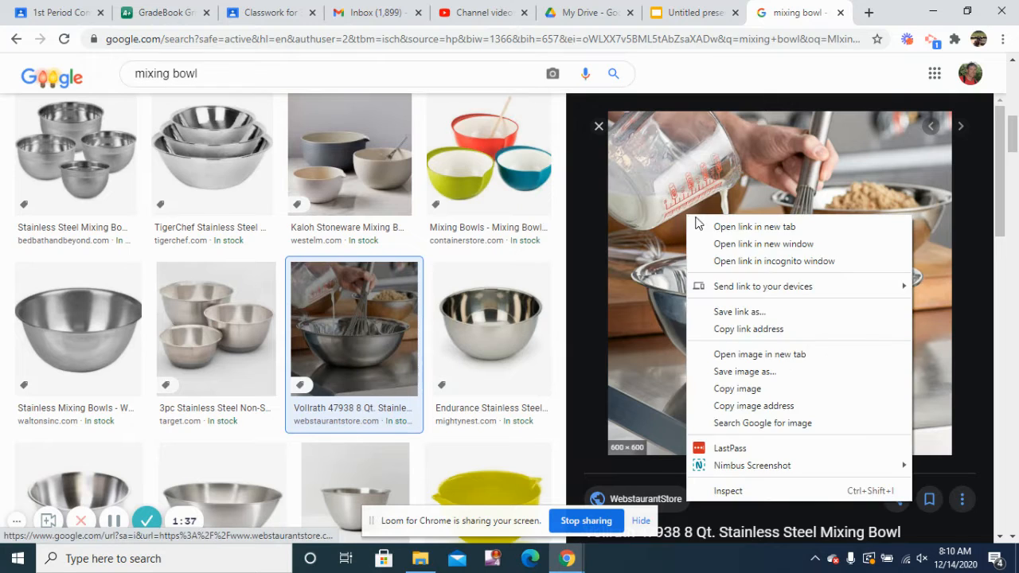
{"action": "left_click", "coordinate": [744, 371]}
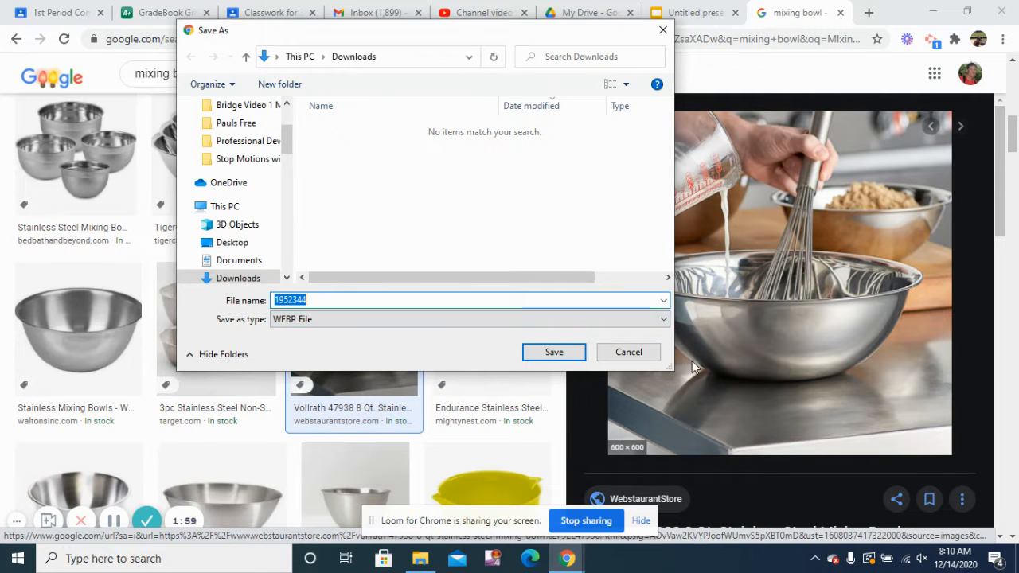
{"action": "left_click", "coordinate": [664, 30]}
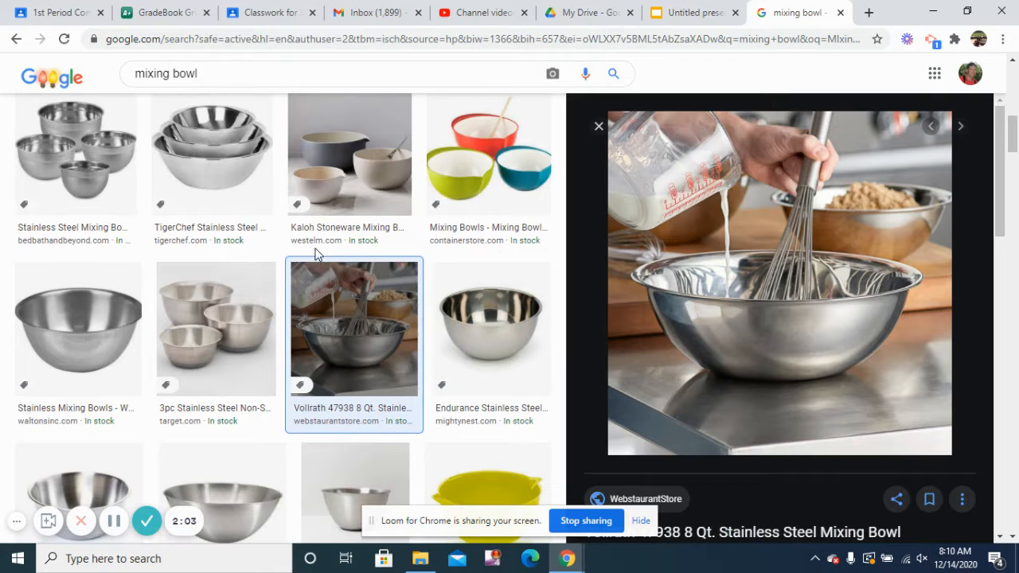
Step: Browse further through the mixing bowl image results and open the Melamine Mixing Bowls with Spout image from Williams Sonoma
{"action": "scroll", "coordinate": [370, 309], "scroll_direction": "down", "scroll_amount": 1}
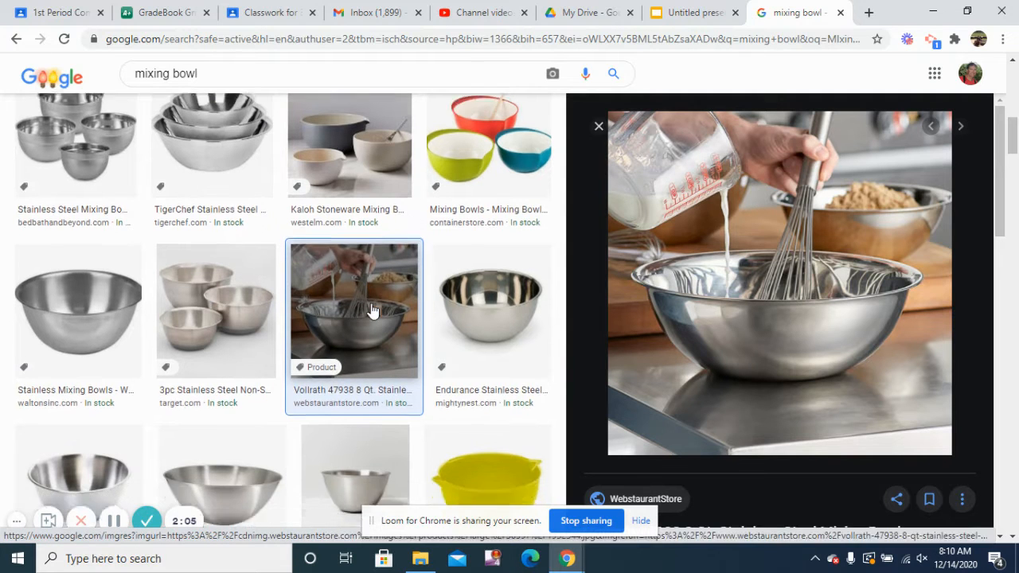
{"action": "scroll", "coordinate": [371, 309], "scroll_direction": "down", "scroll_amount": 9}
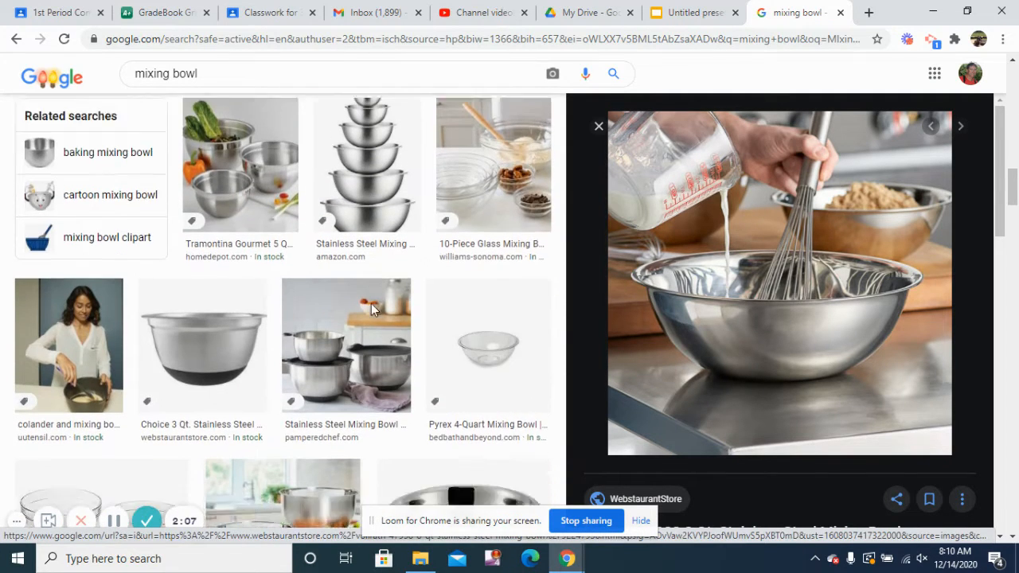
{"action": "scroll", "coordinate": [371, 304], "scroll_direction": "down", "scroll_amount": 7}
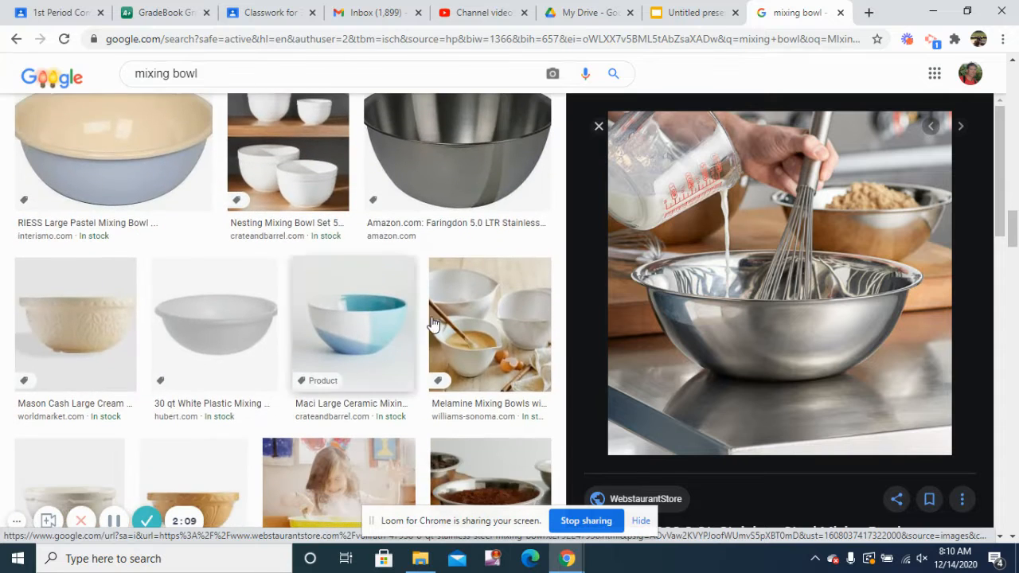
{"action": "scroll", "coordinate": [482, 327], "scroll_direction": "down", "scroll_amount": 2}
{"action": "scroll", "coordinate": [509, 343], "scroll_direction": "up", "scroll_amount": 3}
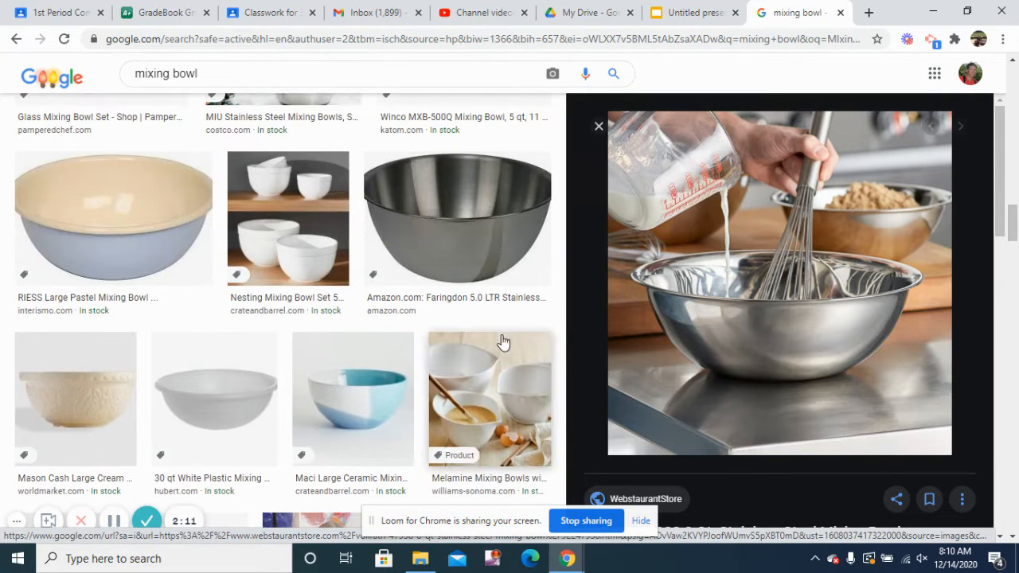
{"action": "left_click", "coordinate": [509, 405]}
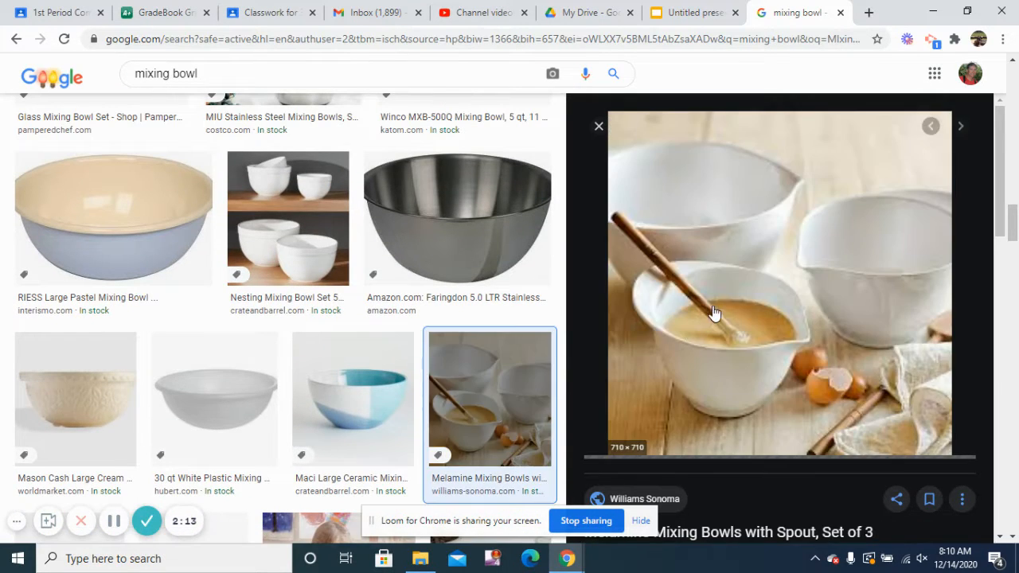
Step: Save the melamine mixing bowls picture to the Downloads folder as a JPEG under its suggested file name
{"action": "scroll", "coordinate": [717, 310], "scroll_direction": "down", "scroll_amount": 4}
{"action": "scroll", "coordinate": [719, 307], "scroll_direction": "up", "scroll_amount": 4}
{"action": "right_click", "coordinate": [717, 310]}
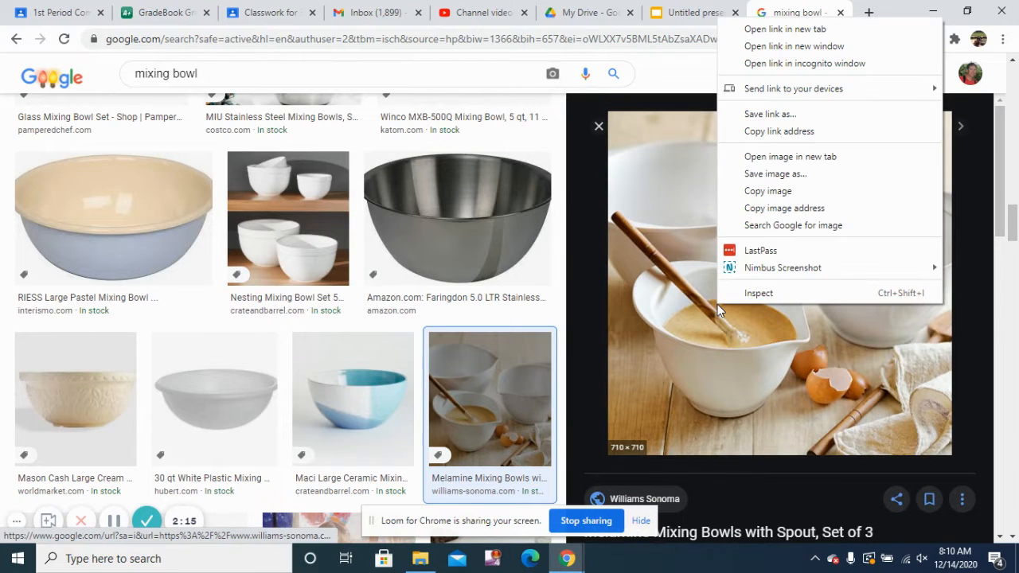
{"action": "left_click", "coordinate": [840, 175]}
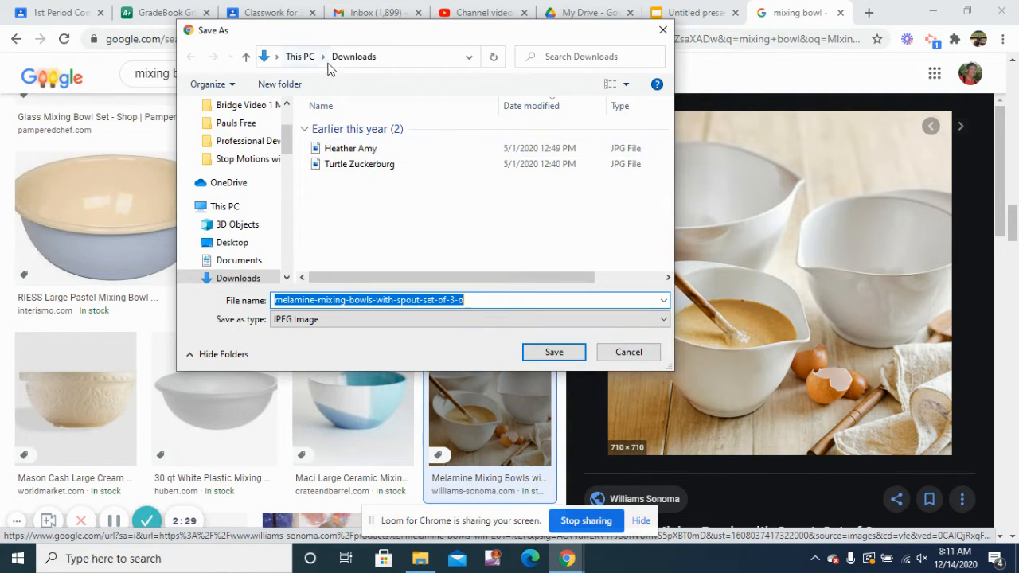
{"action": "left_click", "coordinate": [553, 351]}
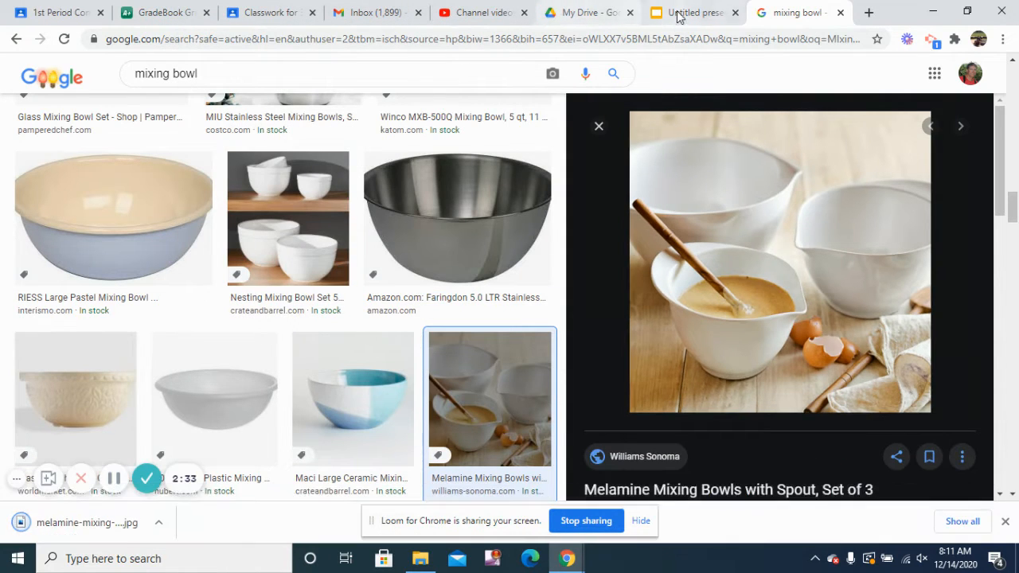
Step: Insert the downloaded melamine mixing bowls image from the computer onto the Step 2 slide and place it, reduced in size, beside the text
{"action": "left_click", "coordinate": [689, 12]}
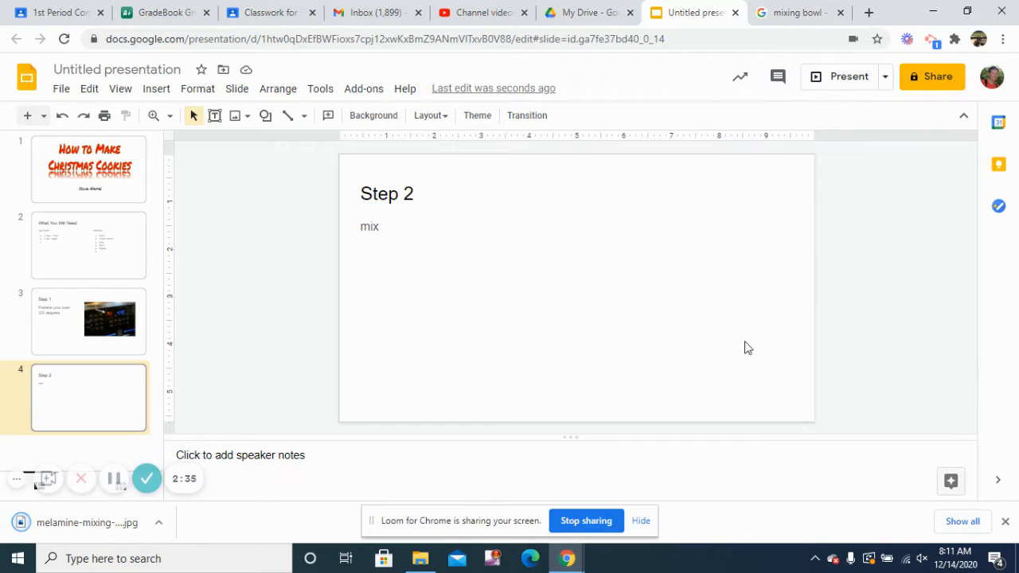
{"action": "left_click", "coordinate": [154, 91]}
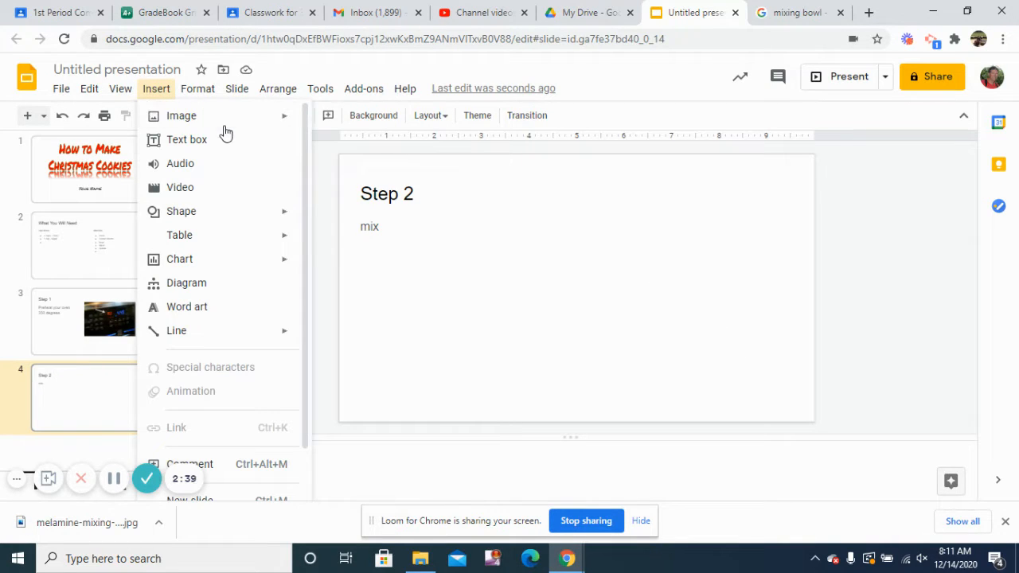
{"action": "mouse_move", "coordinate": [219, 123]}
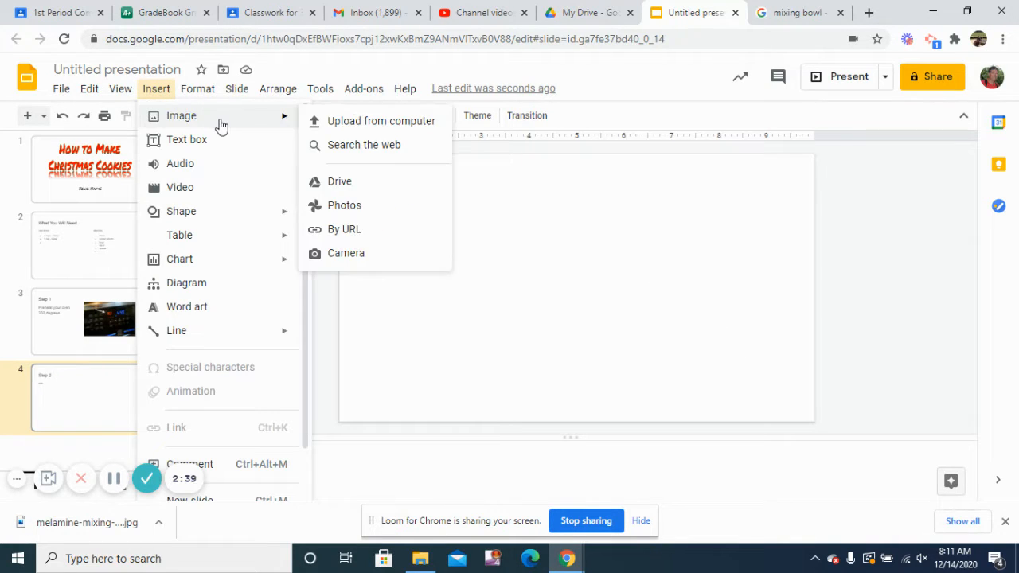
{"action": "left_click", "coordinate": [415, 124]}
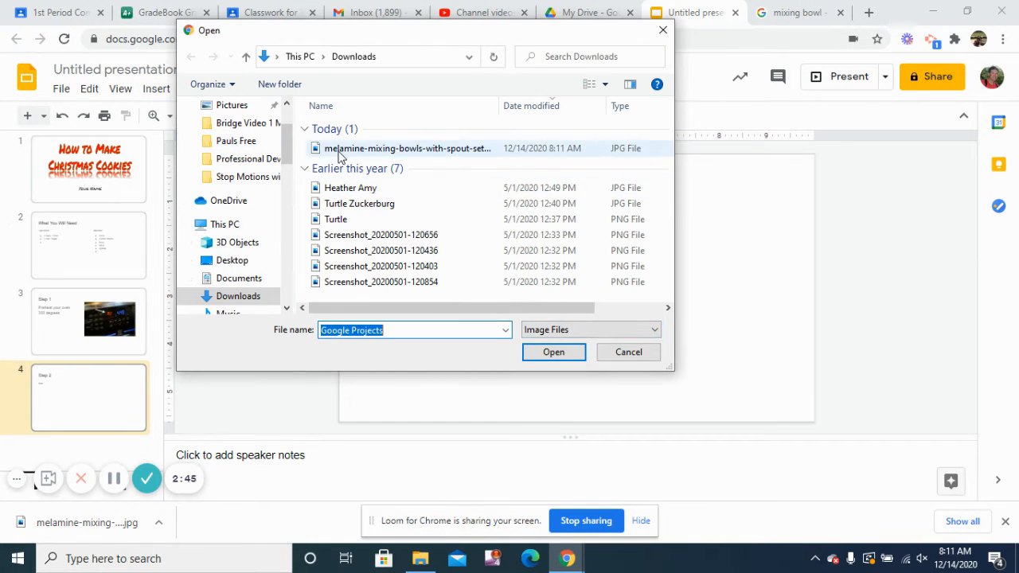
{"action": "left_click", "coordinate": [347, 151]}
{"action": "left_click", "coordinate": [554, 352]}
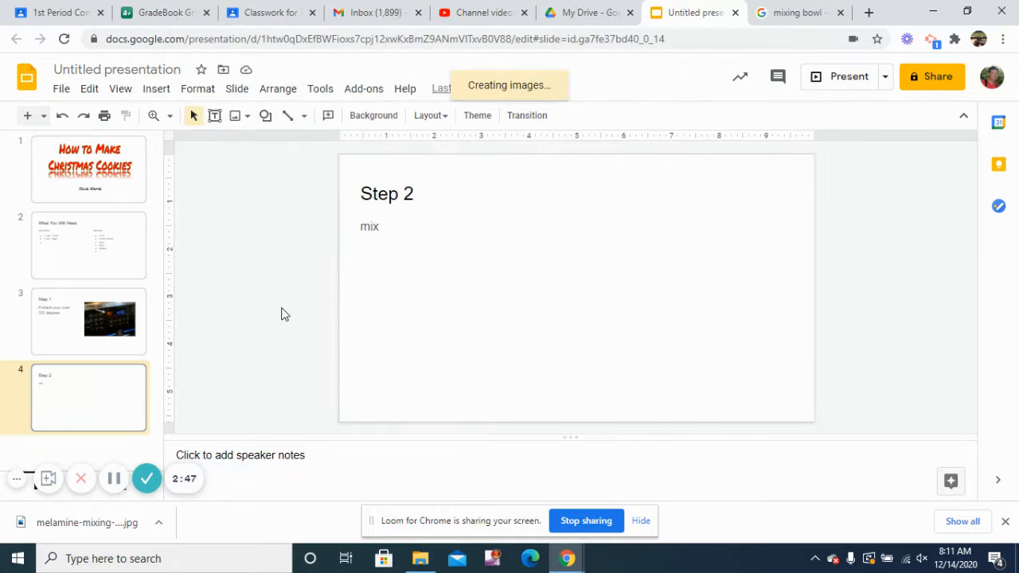
{"action": "left_click_drag", "start_coordinate": [653, 292], "coordinate": [574, 275]}
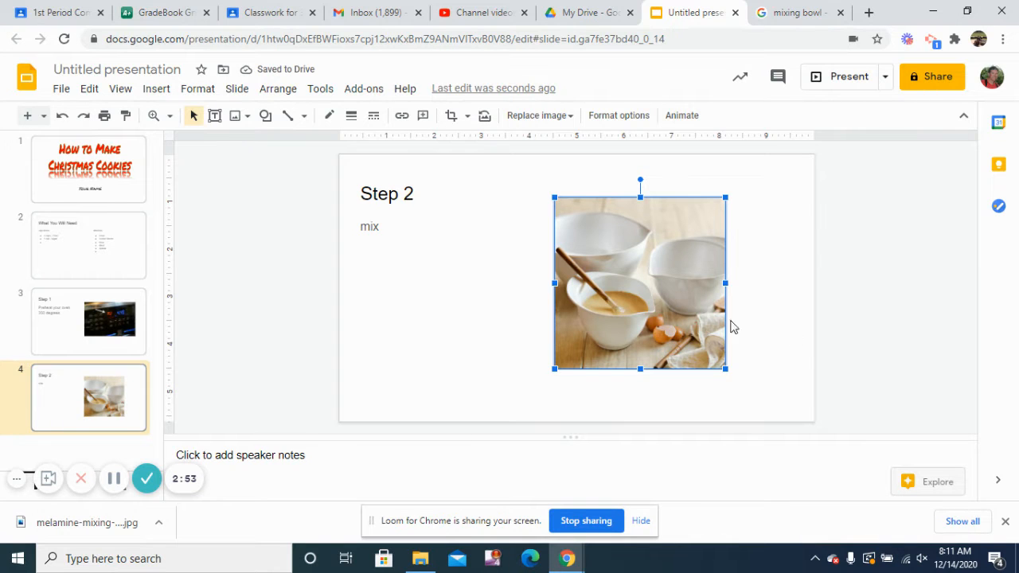
{"action": "left_click_drag", "start_coordinate": [555, 369], "coordinate": [596, 327]}
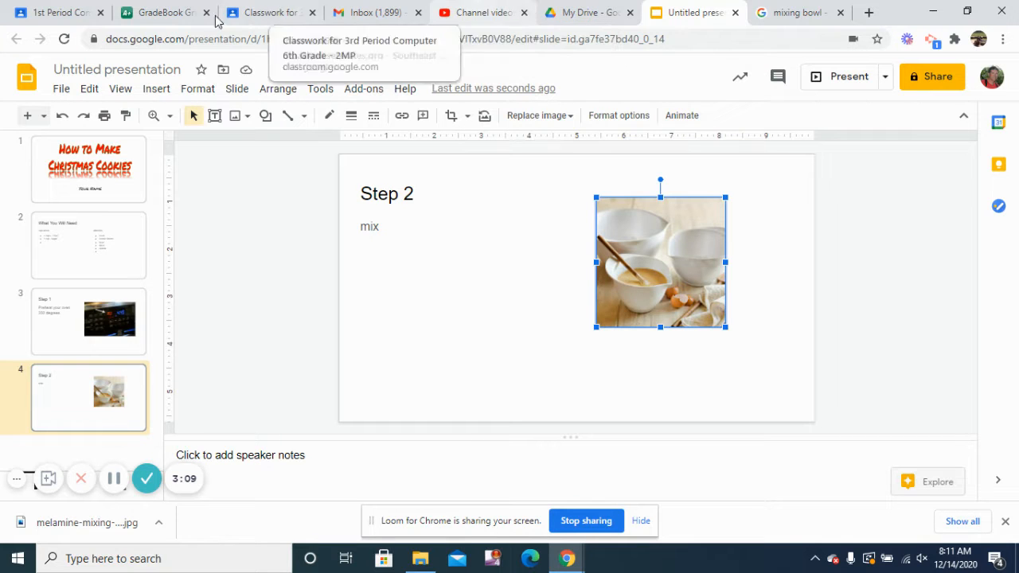
Step: Switch to Gmail and look through the messages on the first page of the inbox
{"action": "left_click", "coordinate": [379, 23]}
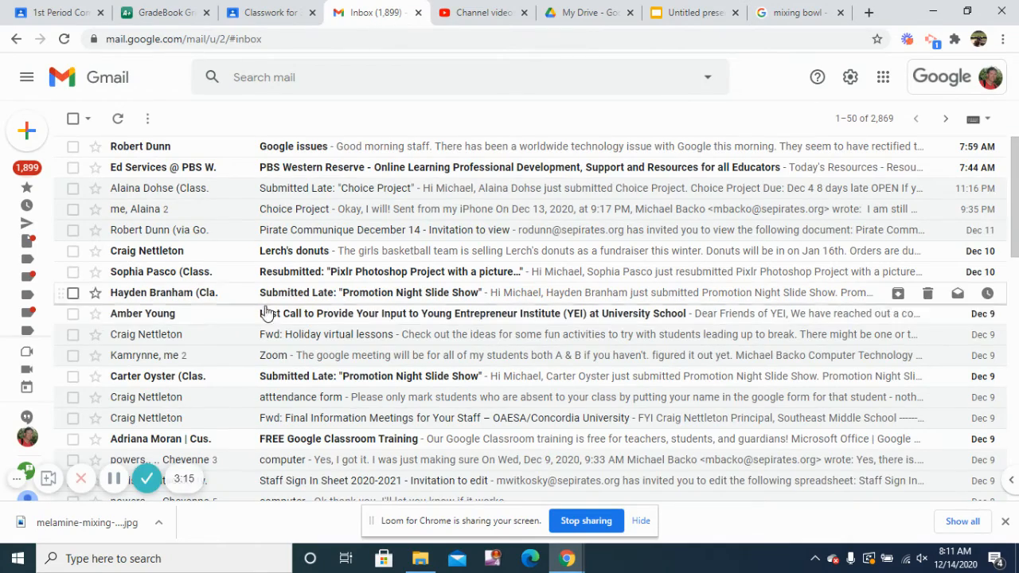
{"action": "scroll", "coordinate": [223, 317], "scroll_direction": "down", "scroll_amount": 5}
{"action": "scroll", "coordinate": [223, 318], "scroll_direction": "up", "scroll_amount": 3}
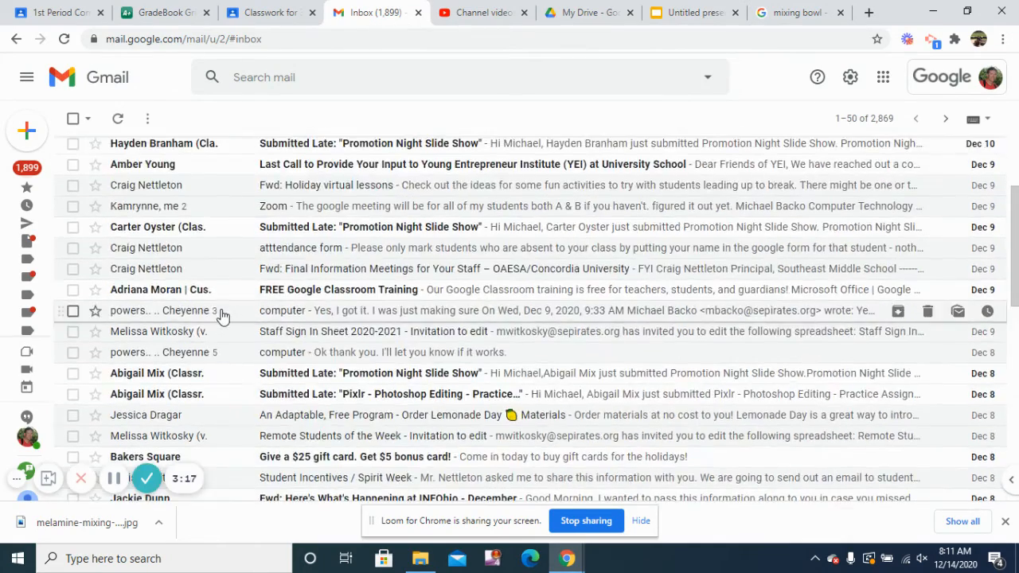
{"action": "scroll", "coordinate": [223, 318], "scroll_direction": "up", "scroll_amount": 2}
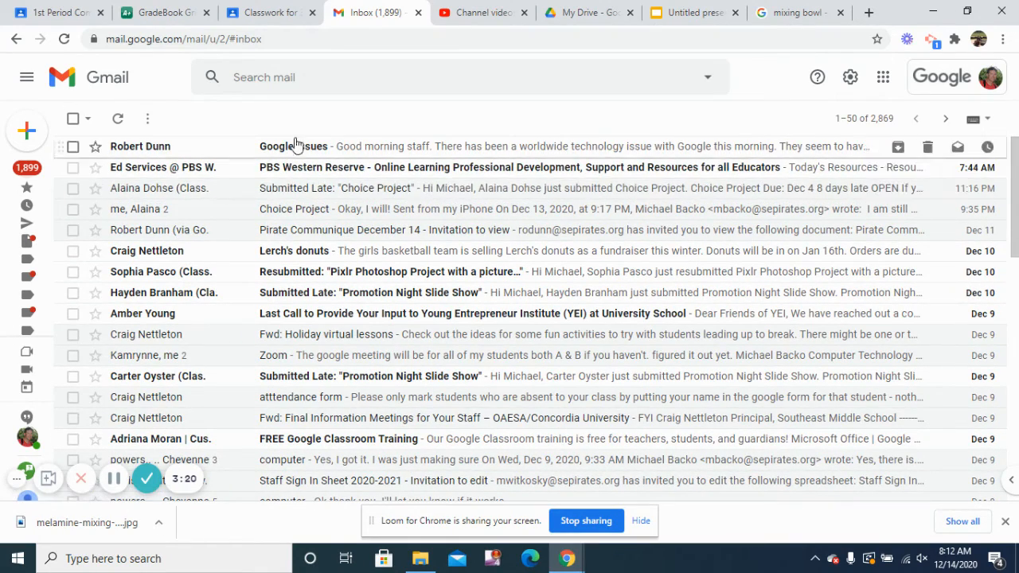
{"action": "scroll", "coordinate": [253, 259], "scroll_direction": "down", "scroll_amount": 4}
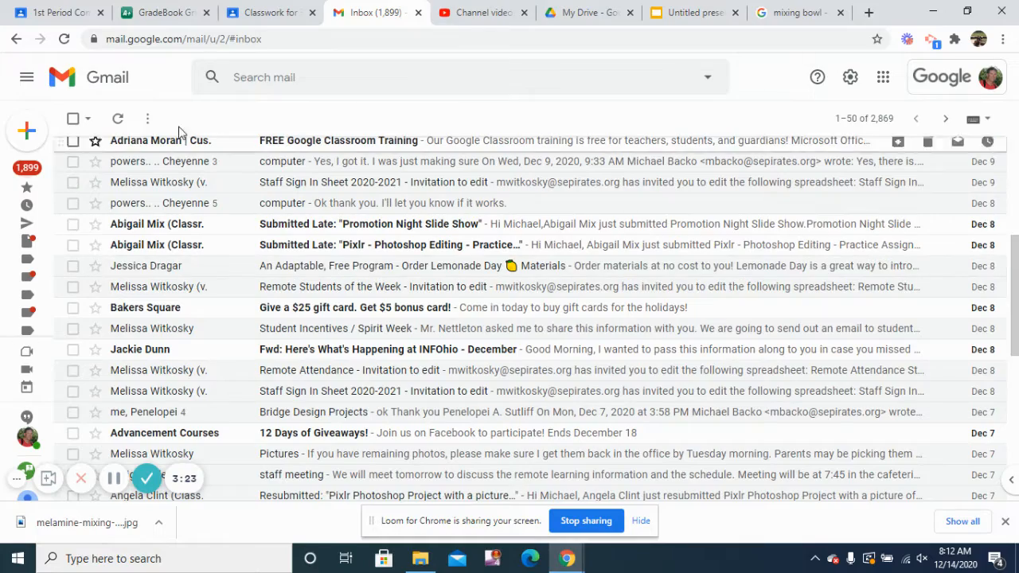
{"action": "scroll", "coordinate": [177, 209], "scroll_direction": "up", "scroll_amount": 4}
{"action": "scroll", "coordinate": [177, 209], "scroll_direction": "down", "scroll_amount": 10}
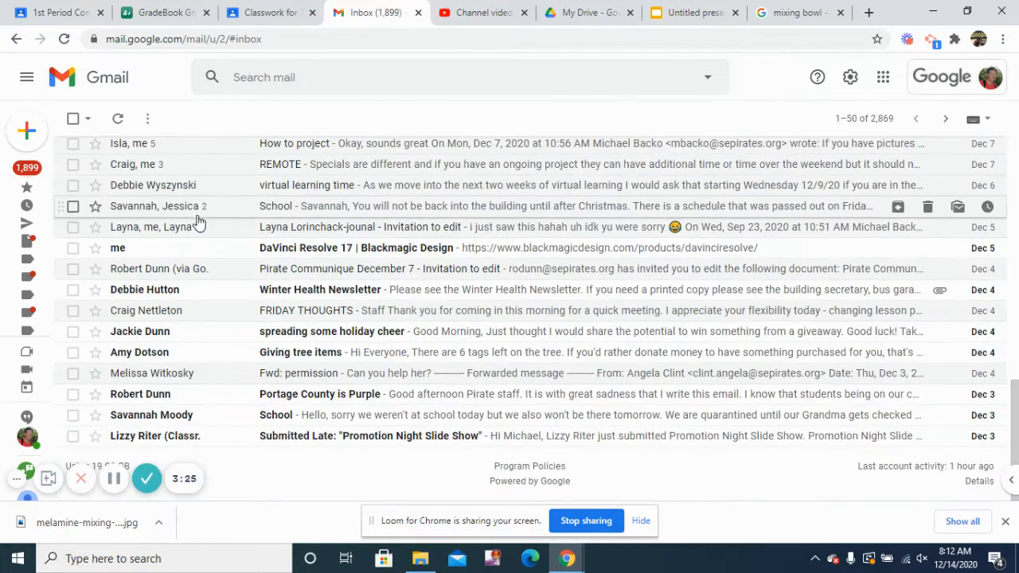
{"action": "mouse_move", "coordinate": [63, 297]}
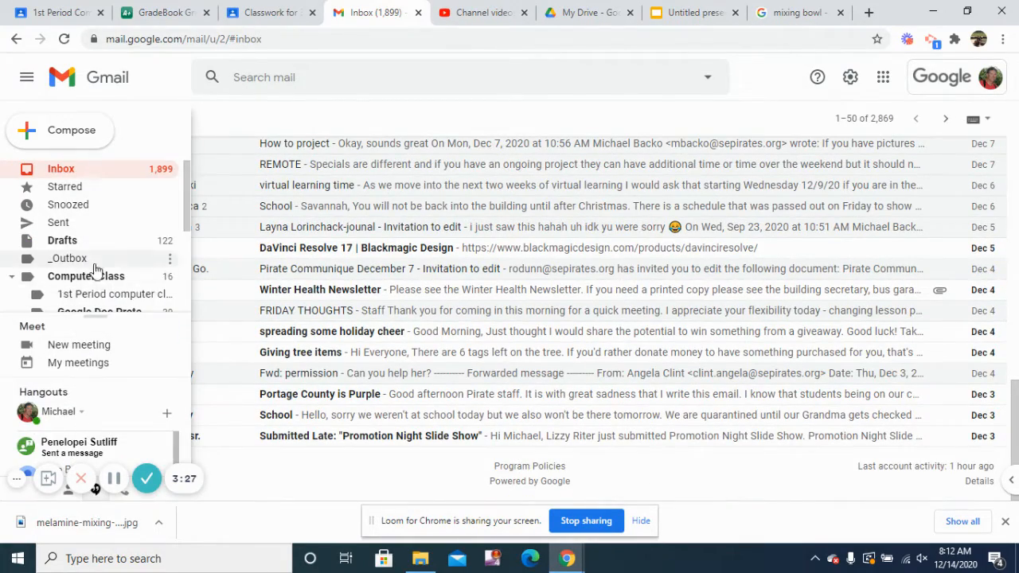
{"action": "left_click", "coordinate": [49, 414]}
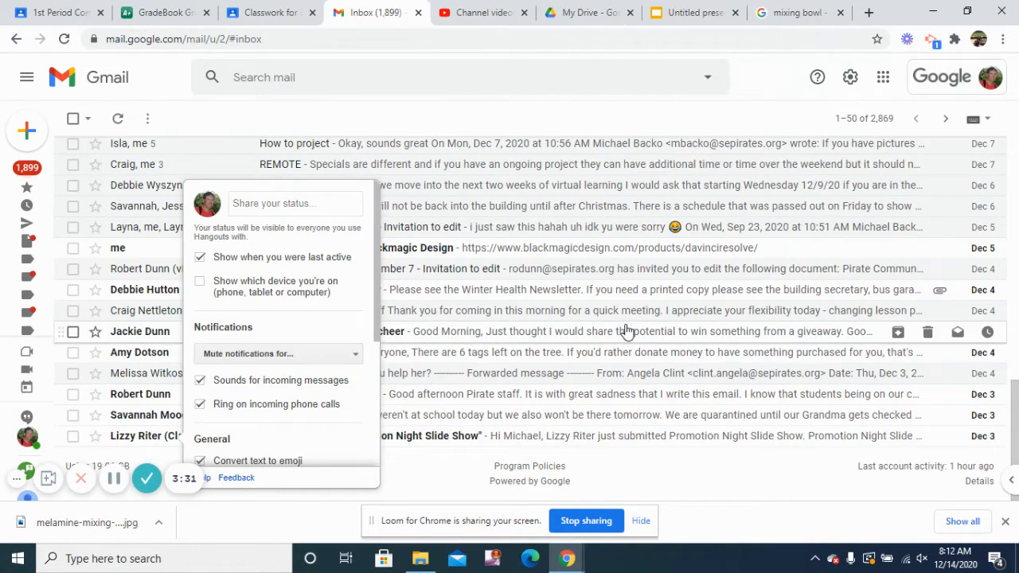
{"action": "scroll", "coordinate": [526, 338], "scroll_direction": "up", "scroll_amount": 10}
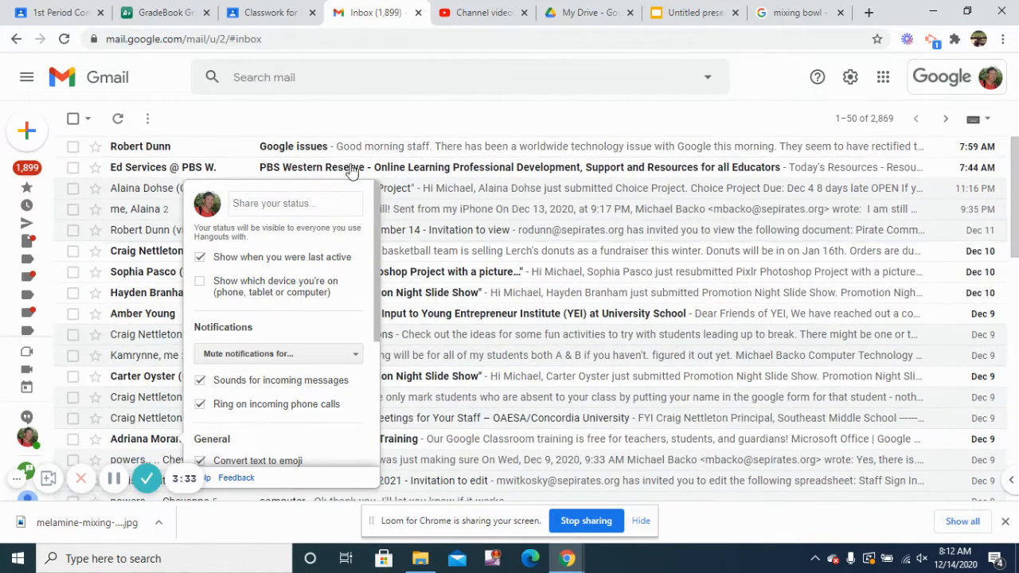
{"action": "left_click", "coordinate": [764, 121]}
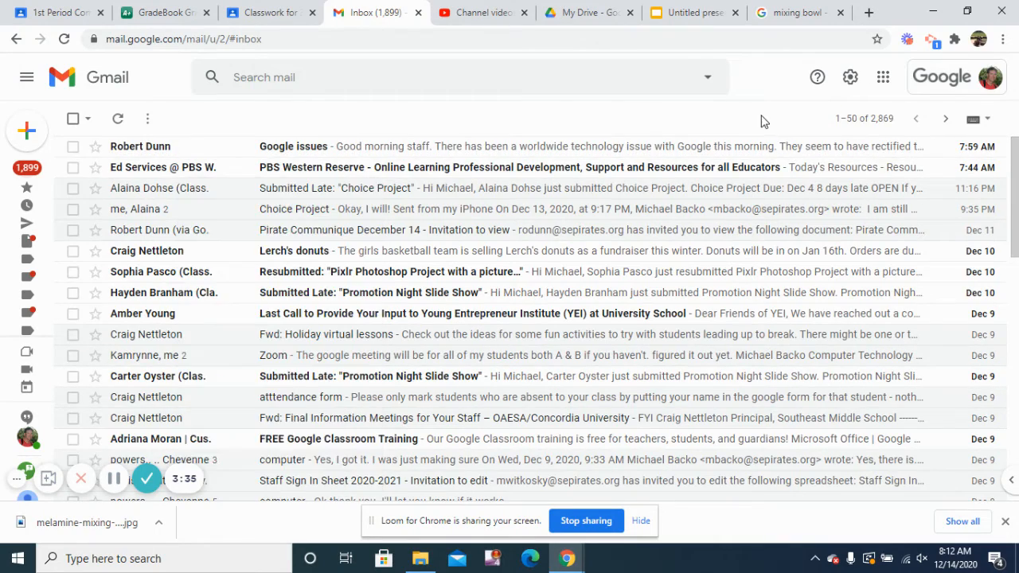
Step: Look through the rest of the first inbox page and the messages on the second and third pages
{"action": "scroll", "coordinate": [435, 440], "scroll_direction": "down", "scroll_amount": 1}
{"action": "scroll", "coordinate": [435, 441], "scroll_direction": "down", "scroll_amount": 10}
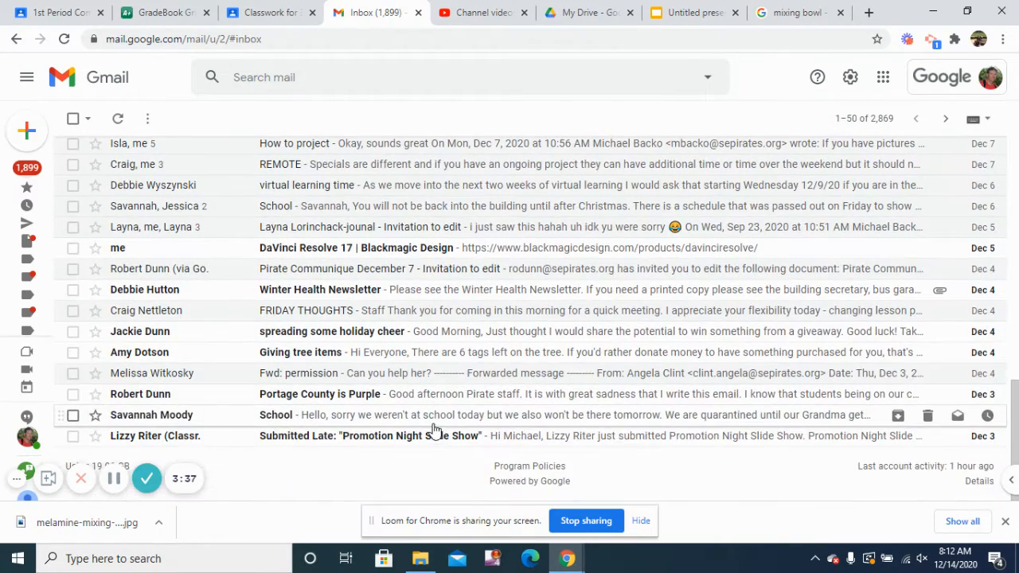
{"action": "left_click", "coordinate": [942, 127]}
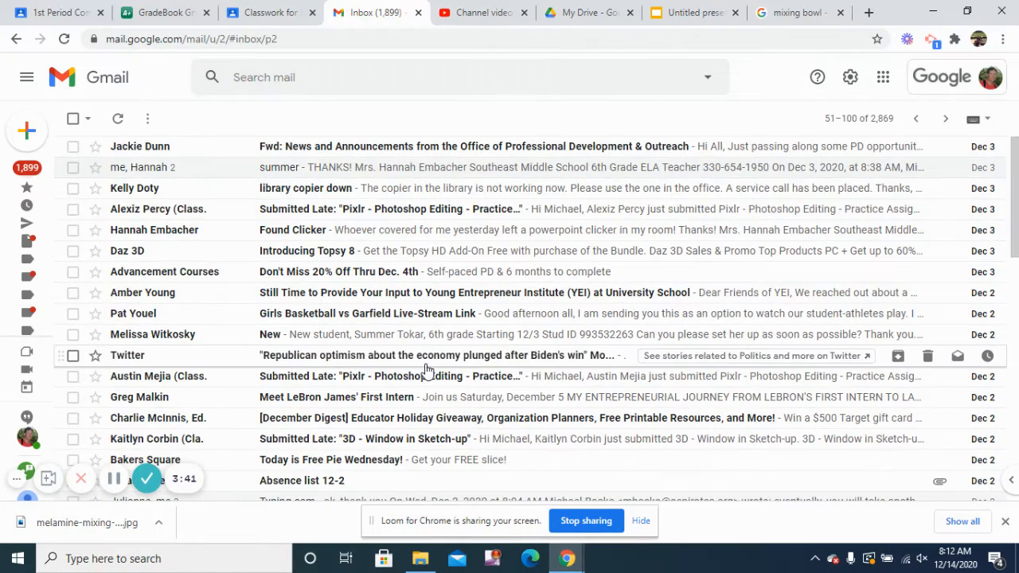
{"action": "scroll", "coordinate": [494, 348], "scroll_direction": "down", "scroll_amount": 4}
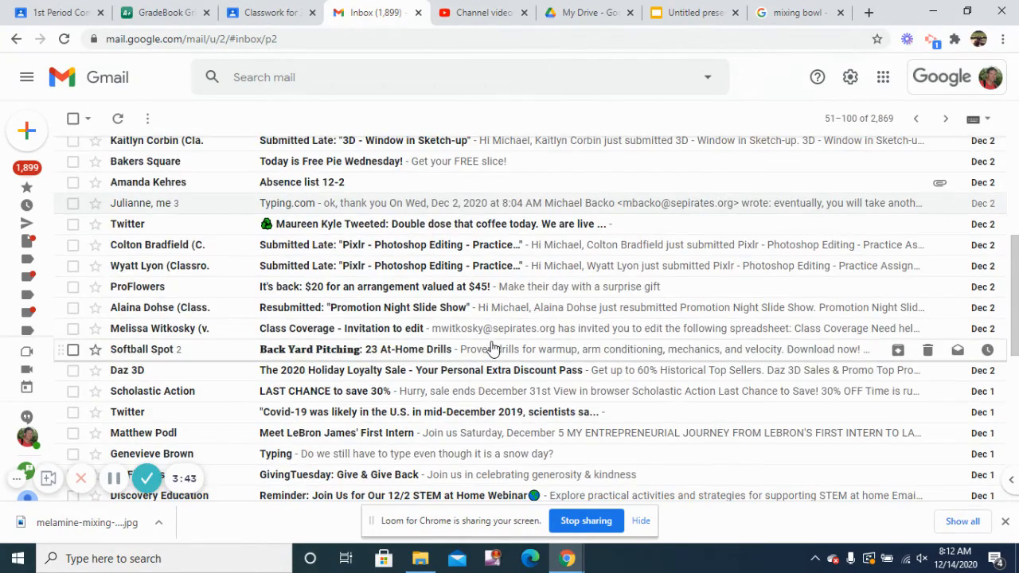
{"action": "scroll", "coordinate": [494, 348], "scroll_direction": "down", "scroll_amount": 2}
{"action": "scroll", "coordinate": [494, 348], "scroll_direction": "down", "scroll_amount": 4}
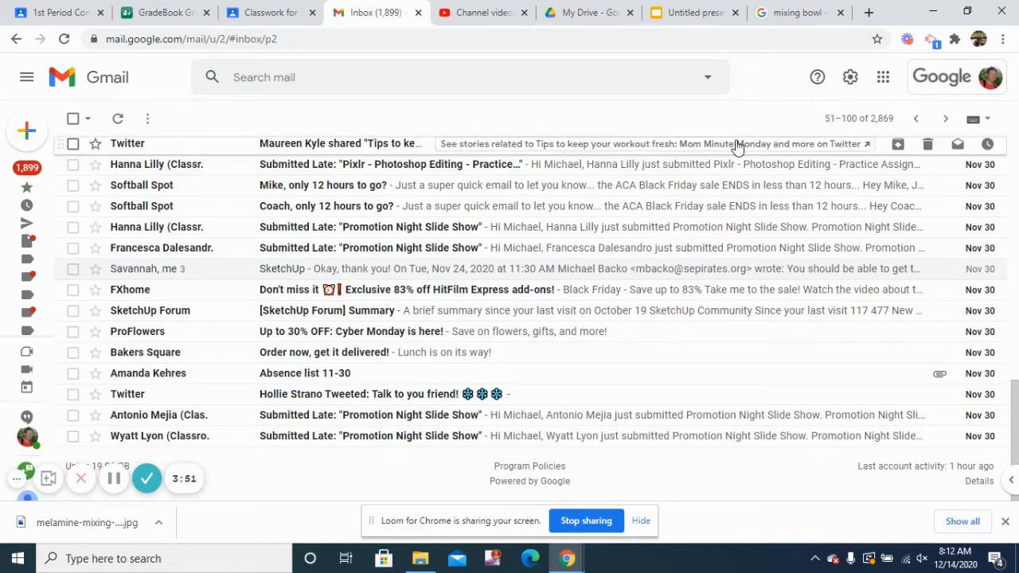
{"action": "left_click", "coordinate": [943, 121]}
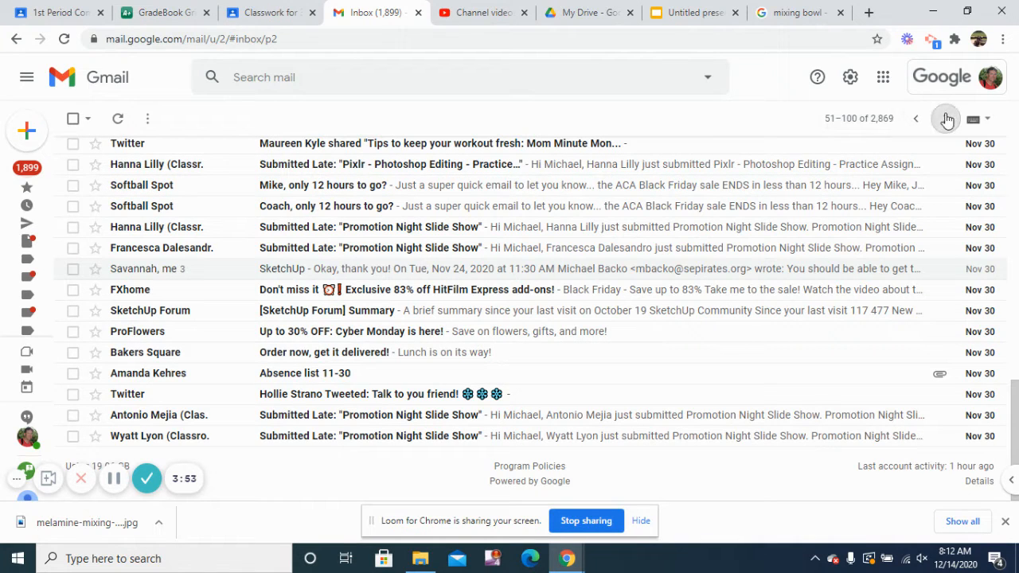
{"action": "scroll", "coordinate": [529, 279], "scroll_direction": "down", "scroll_amount": 3}
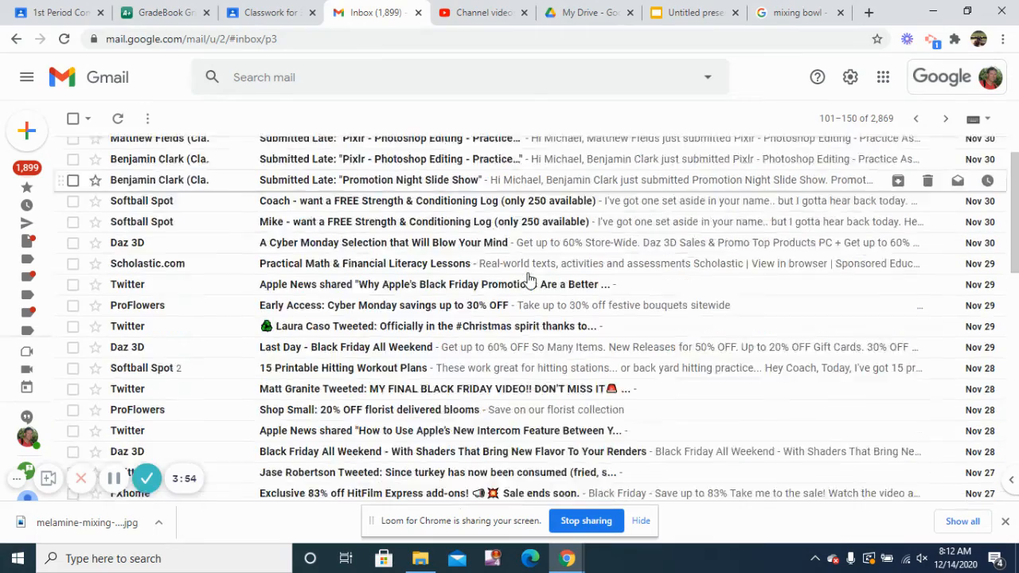
{"action": "scroll", "coordinate": [528, 279], "scroll_direction": "down", "scroll_amount": 4}
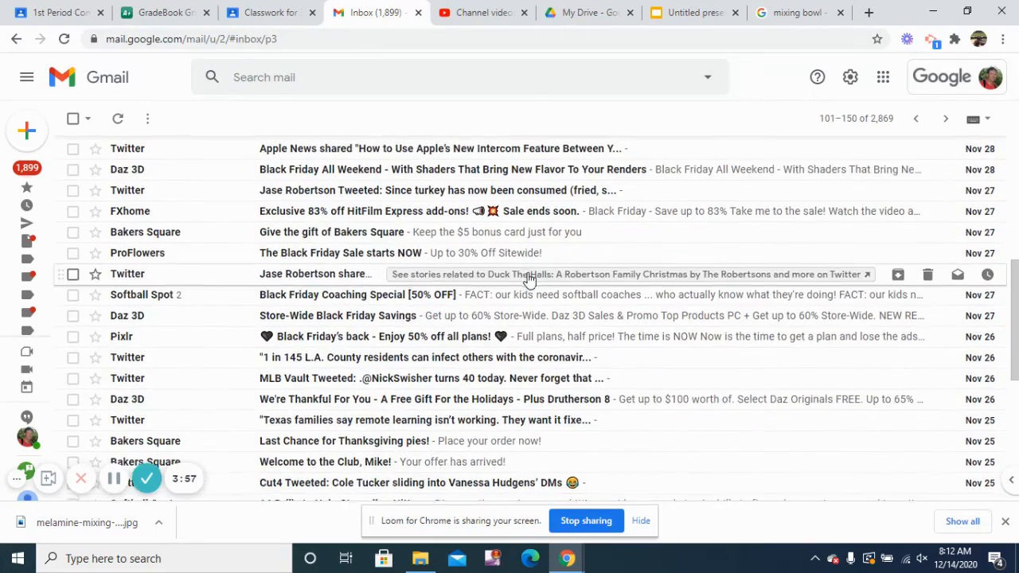
Step: Search the mail for the contact's e-mail address and open the August 25 message without a subject that has a picture attached
{"action": "left_click", "coordinate": [284, 79]}
{"action": "type", "text": "mb"}
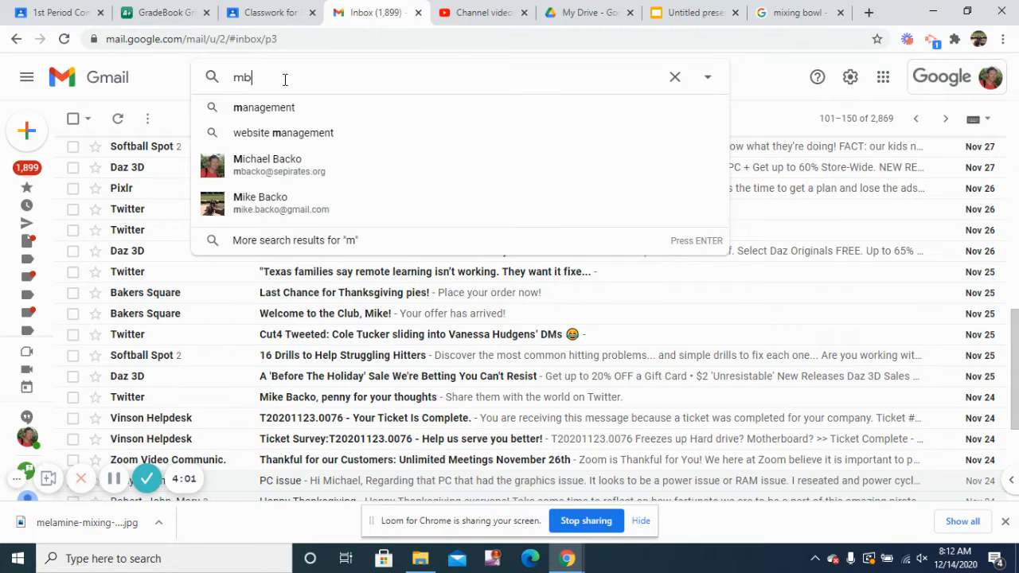
{"action": "key", "text": "BackSpace"}
{"action": "type", "text": "ike"}
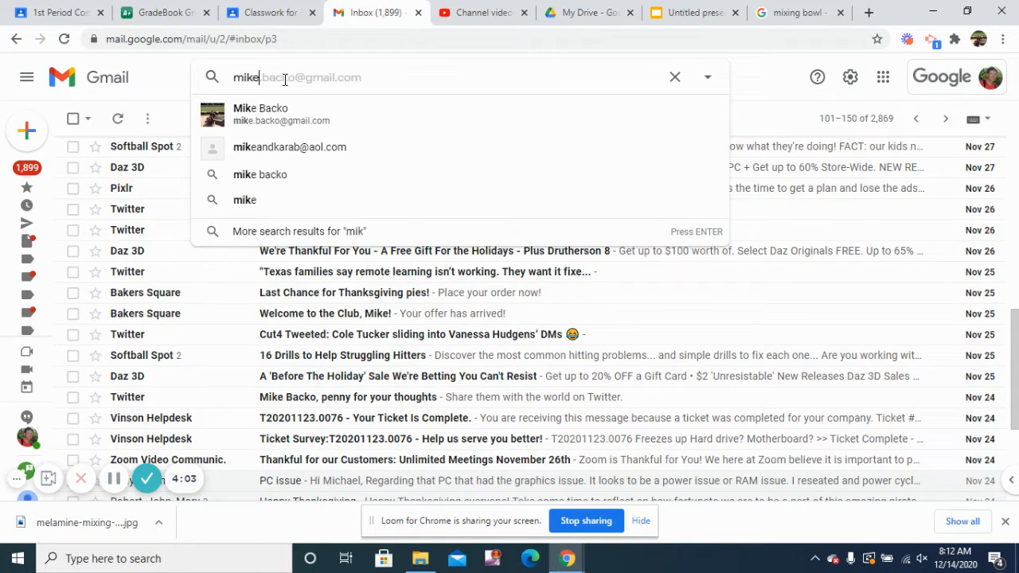
{"action": "left_click", "coordinate": [271, 104]}
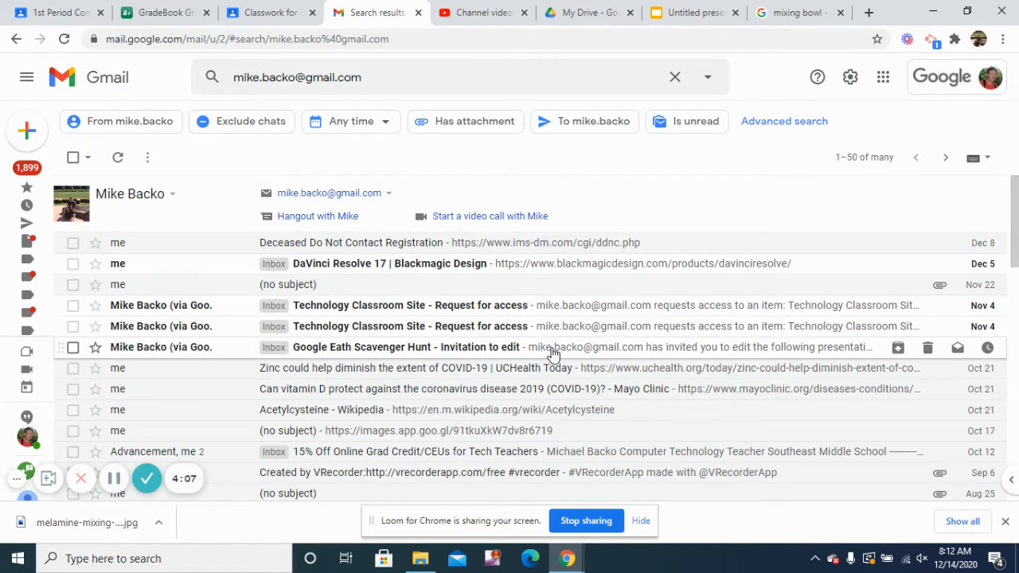
{"action": "scroll", "coordinate": [554, 353], "scroll_direction": "down", "scroll_amount": 3}
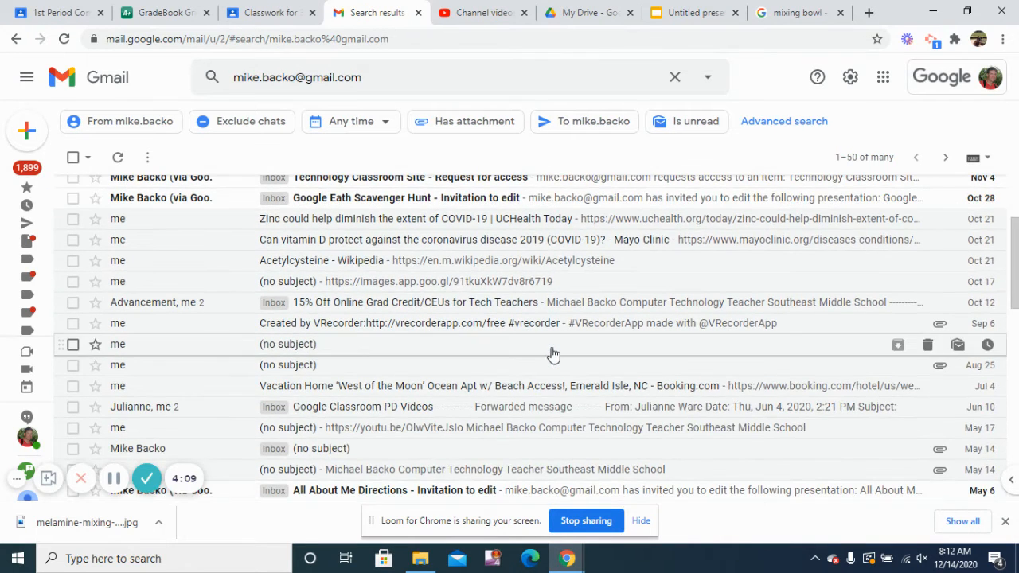
{"action": "left_click", "coordinate": [392, 373]}
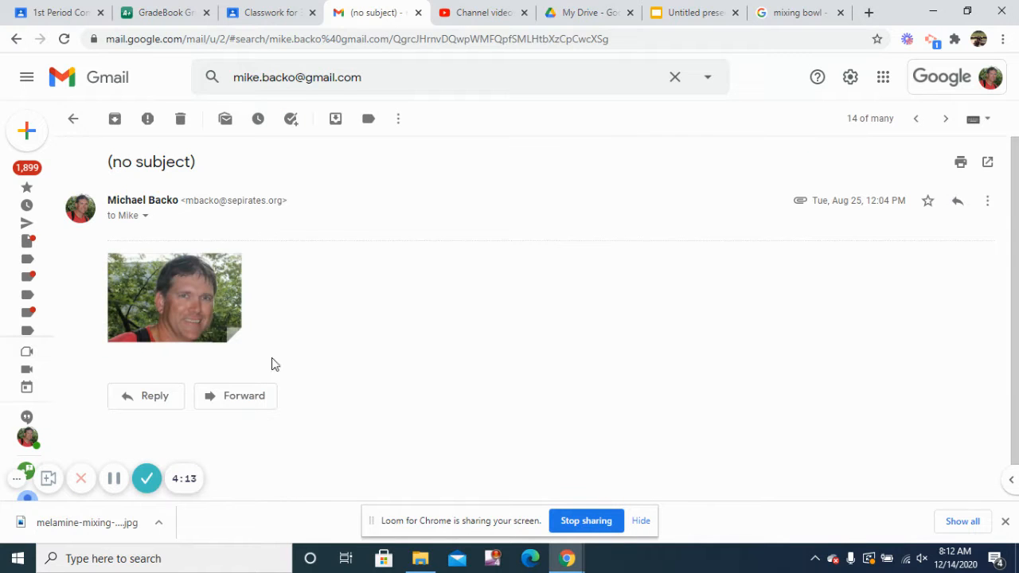
{"action": "left_click", "coordinate": [795, 14]}
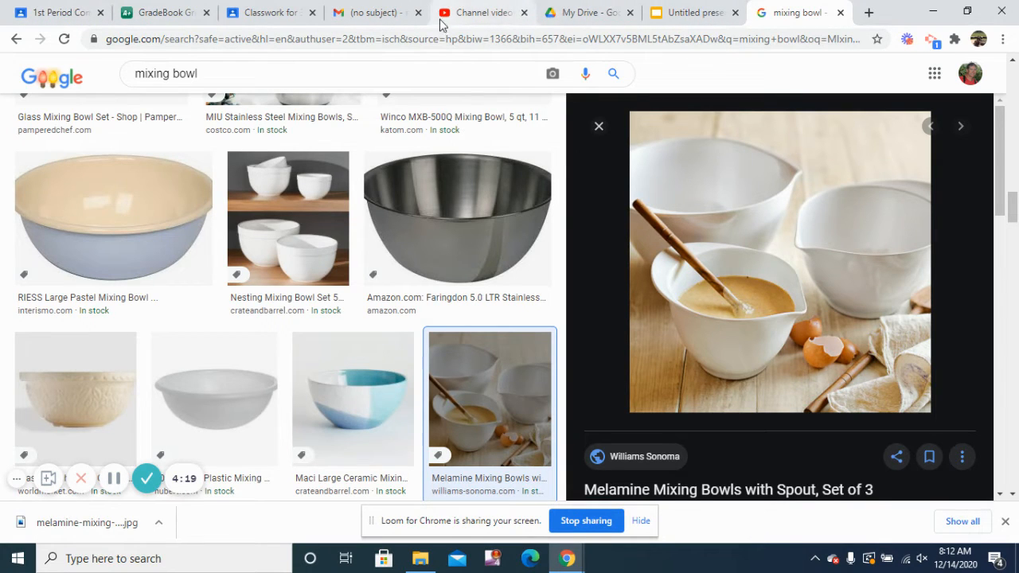
{"action": "left_click", "coordinate": [368, 18]}
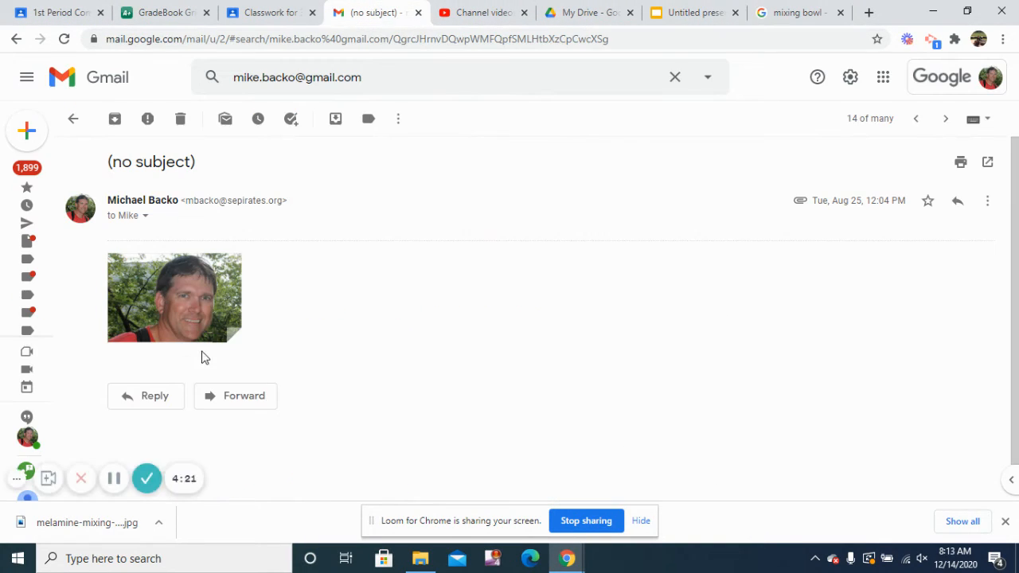
{"action": "mouse_move", "coordinate": [193, 325]}
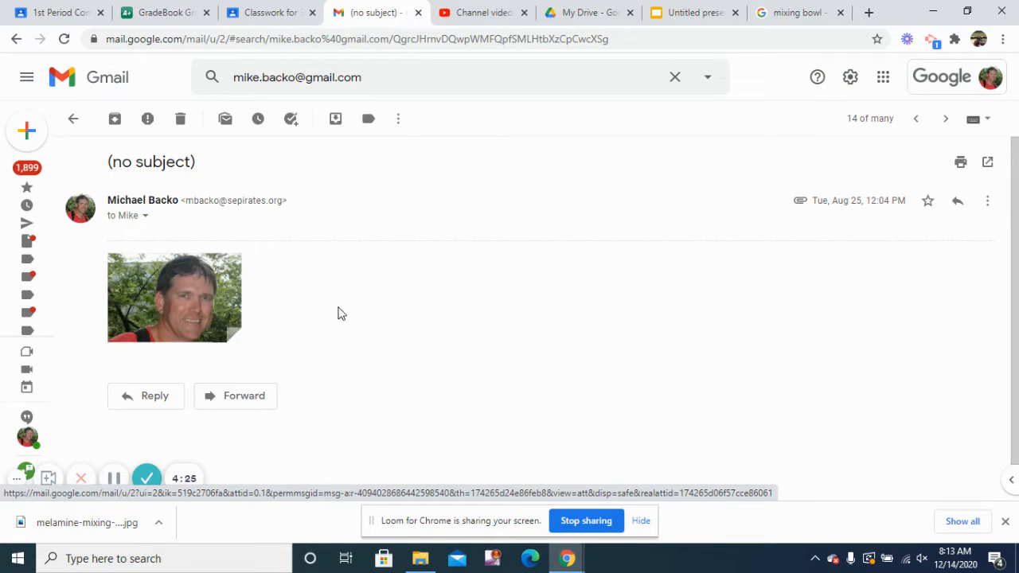
{"action": "left_click", "coordinate": [228, 297]}
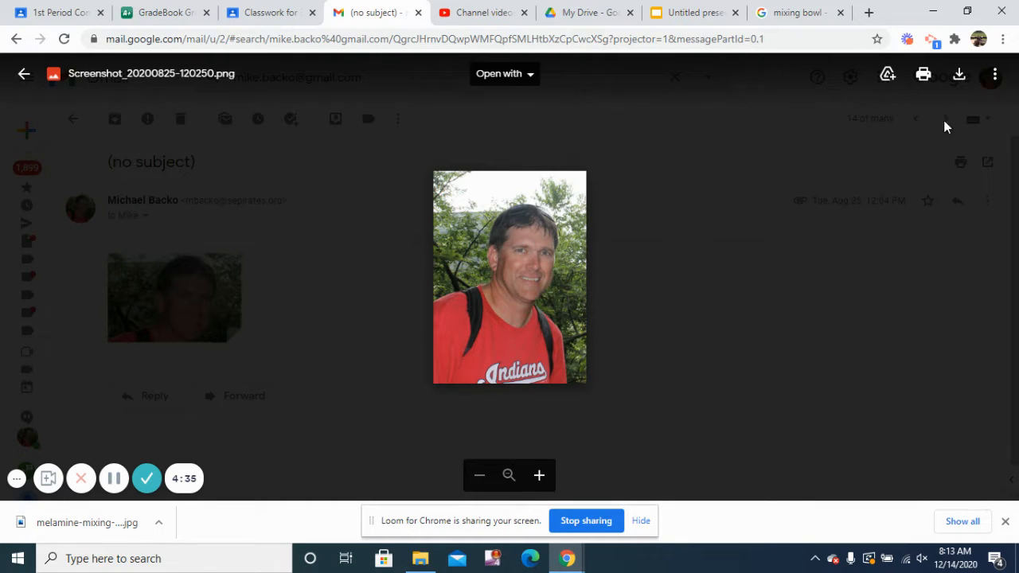
{"action": "left_click", "coordinate": [527, 80]}
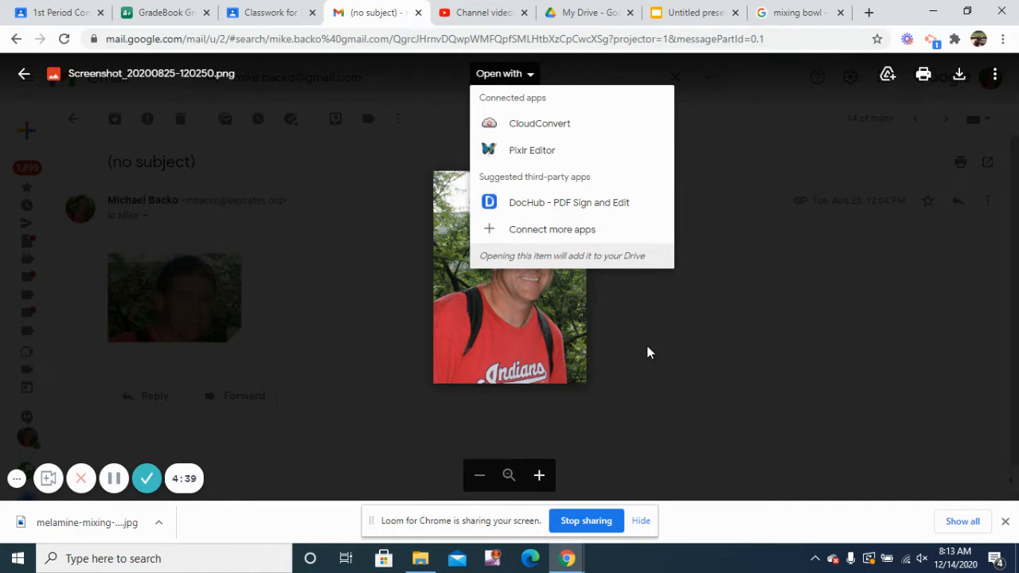
{"action": "left_click", "coordinate": [677, 351]}
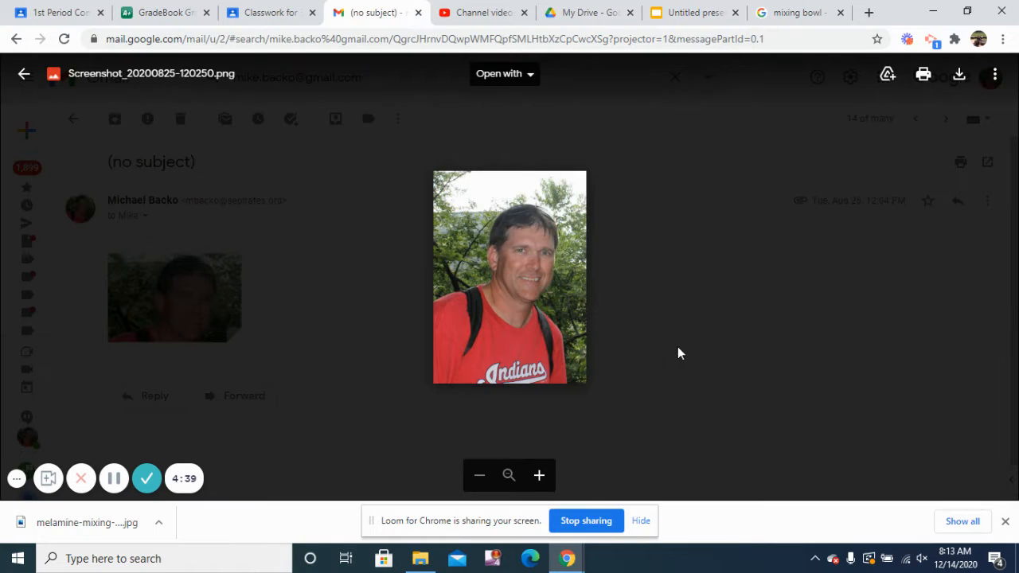
{"action": "left_click", "coordinate": [536, 239]}
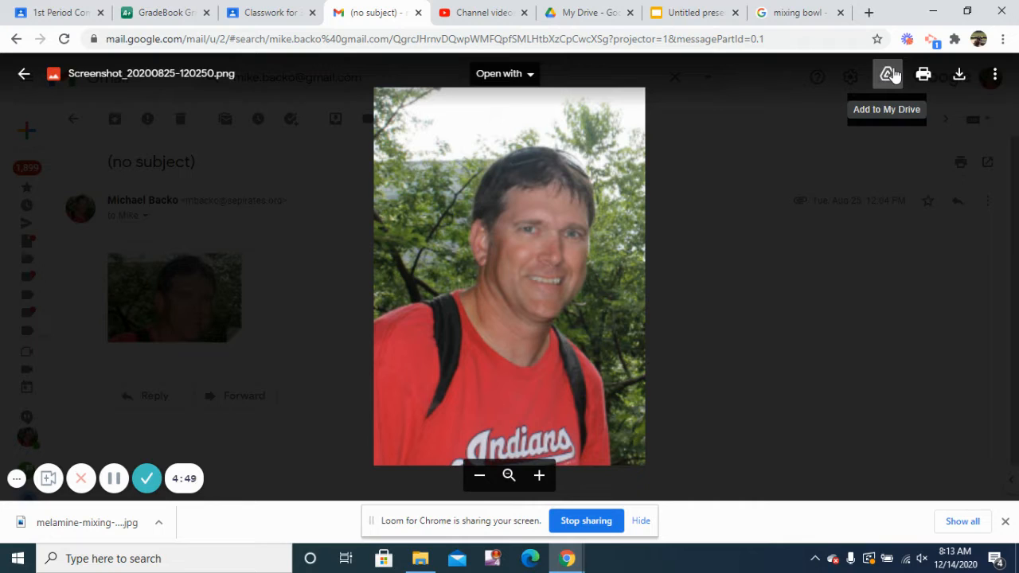
{"action": "left_click", "coordinate": [961, 79]}
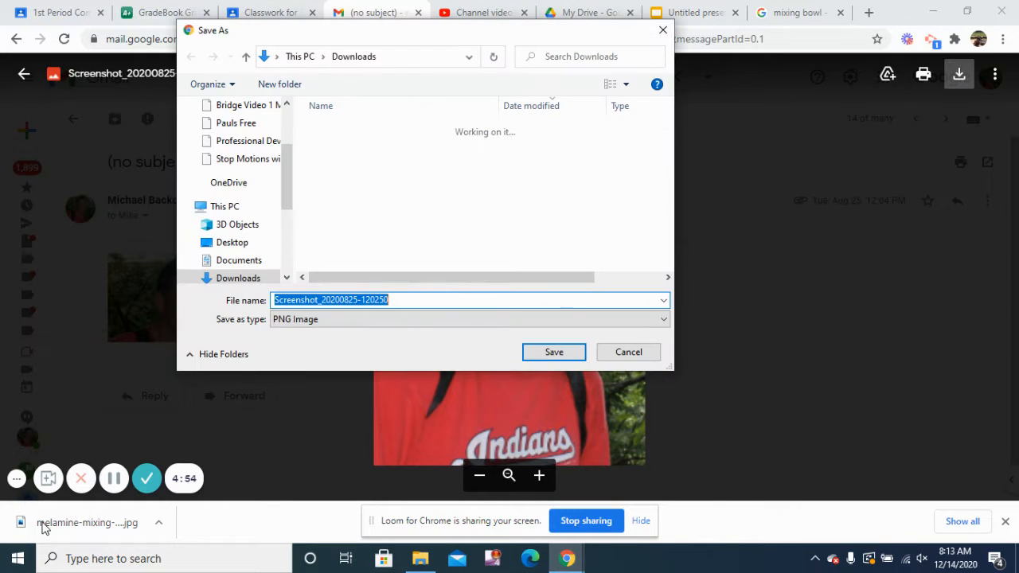
{"action": "left_click", "coordinate": [555, 353]}
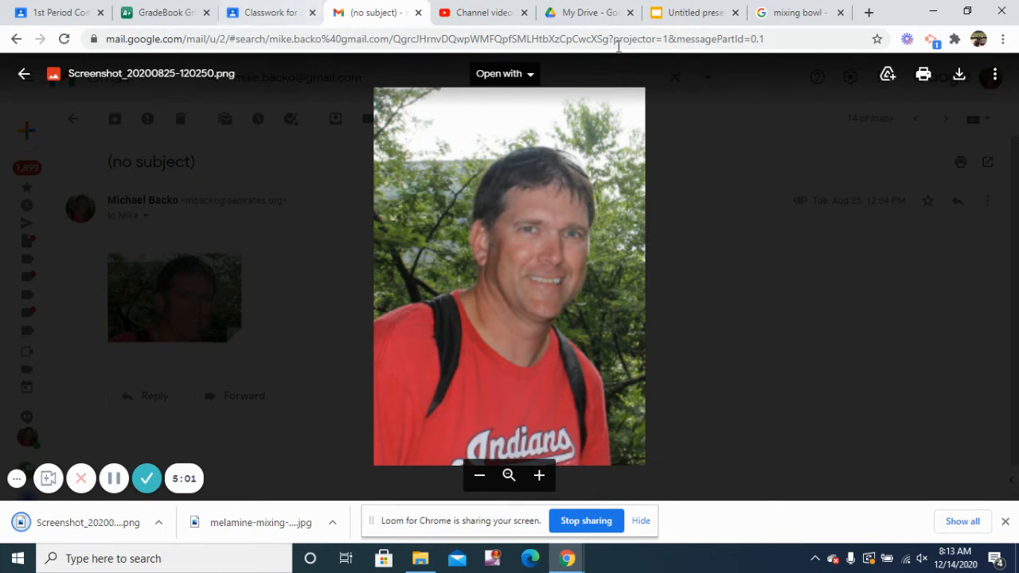
Step: Switch back to the Google Slides presentation and start inserting an image from the computer's Downloads folder onto the Step 2 slide
{"action": "left_click", "coordinate": [760, 12]}
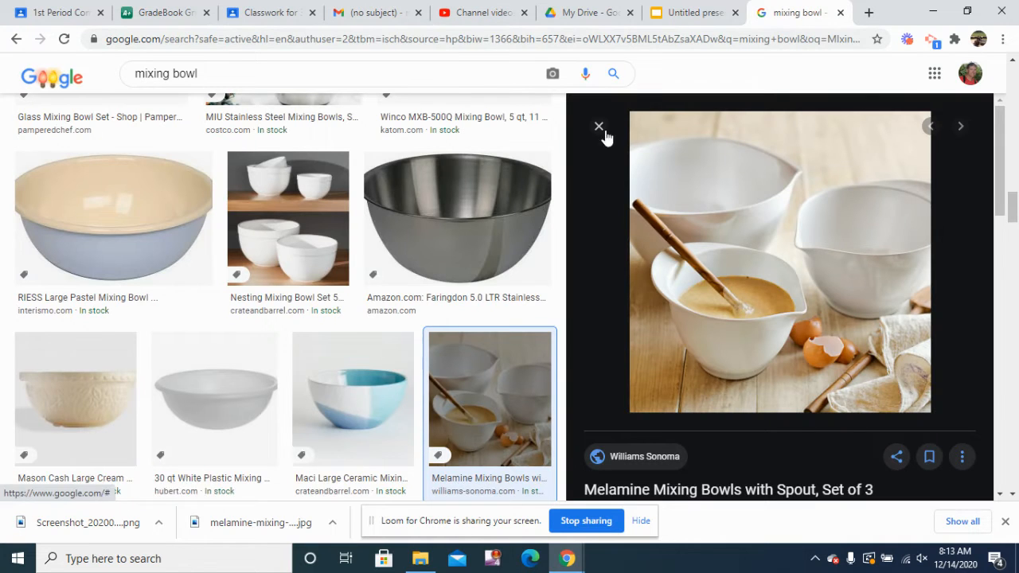
{"action": "left_click", "coordinate": [681, 13]}
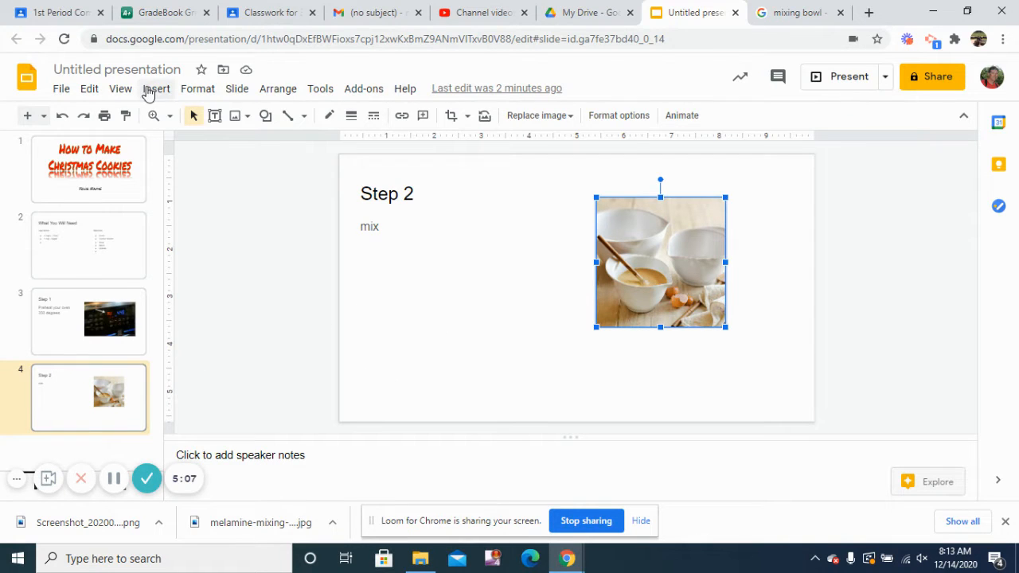
{"action": "left_click", "coordinate": [153, 88]}
{"action": "mouse_move", "coordinate": [180, 120]}
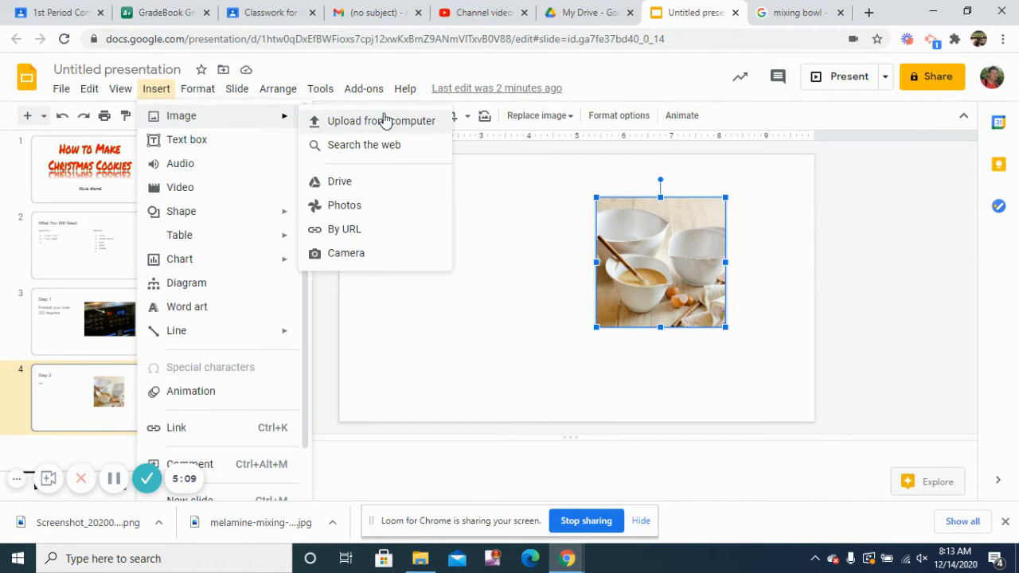
{"action": "left_click", "coordinate": [385, 119]}
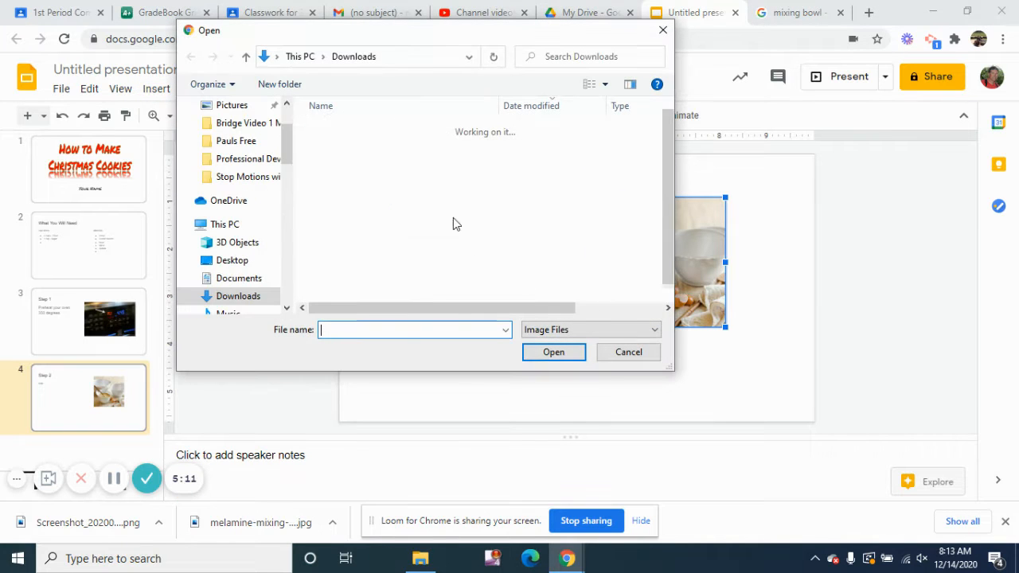
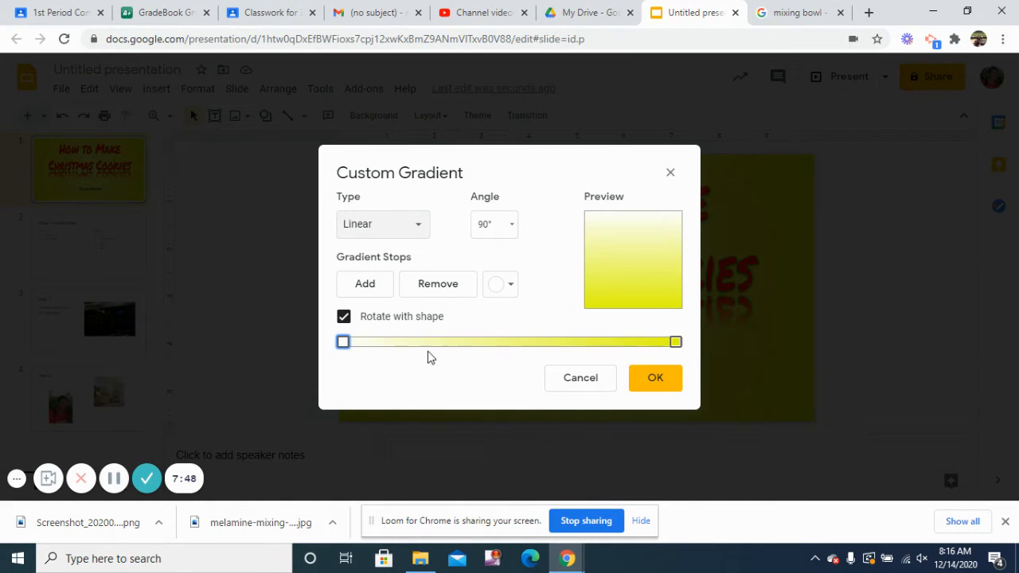
Step: Add a middle stop to the title slide's custom linear background gradient and set the starting stop to yellow
{"action": "left_click", "coordinate": [368, 287]}
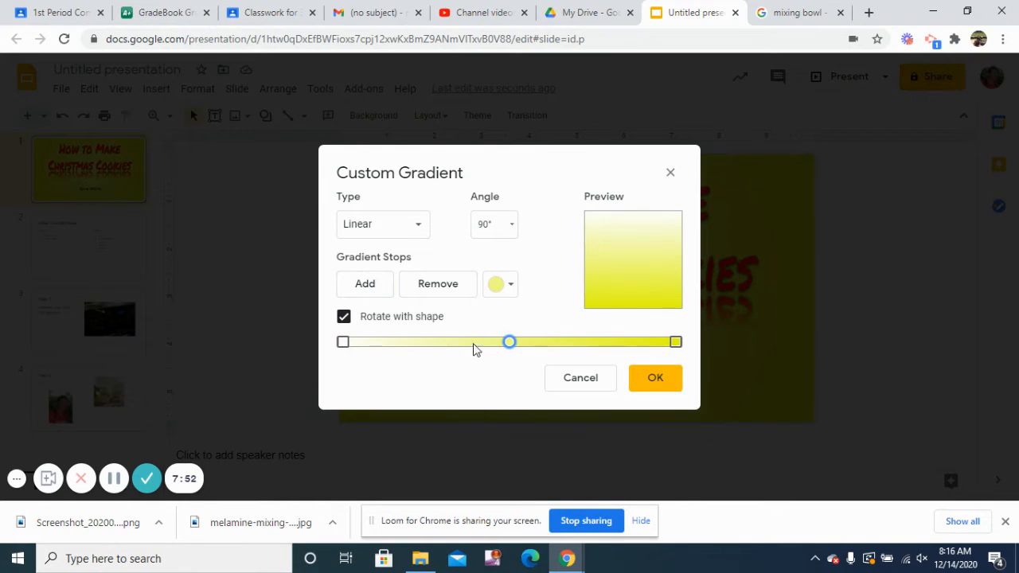
{"action": "left_click", "coordinate": [343, 341]}
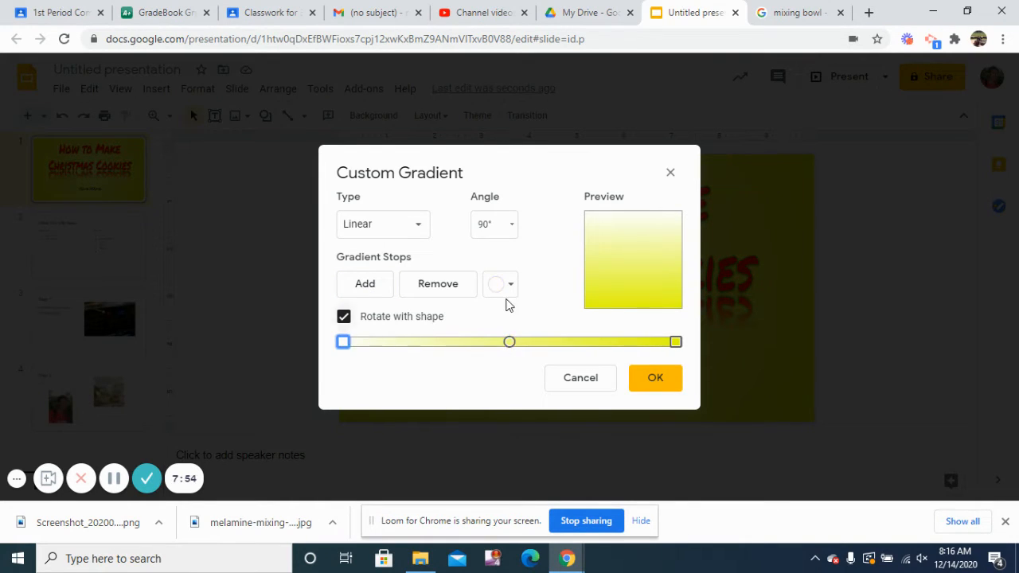
{"action": "left_click", "coordinate": [508, 294]}
{"action": "left_click", "coordinate": [548, 359]}
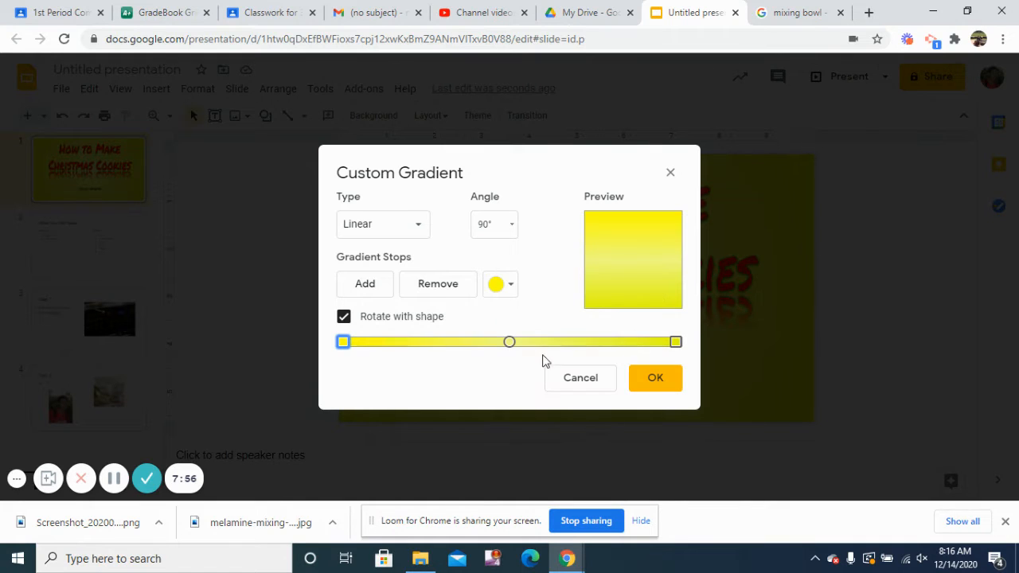
Step: Shift the gradient's middle stop toward the start and add a second intermediate stop in white just past the centre
{"action": "left_click_drag", "start_coordinate": [501, 343], "coordinate": [466, 342]}
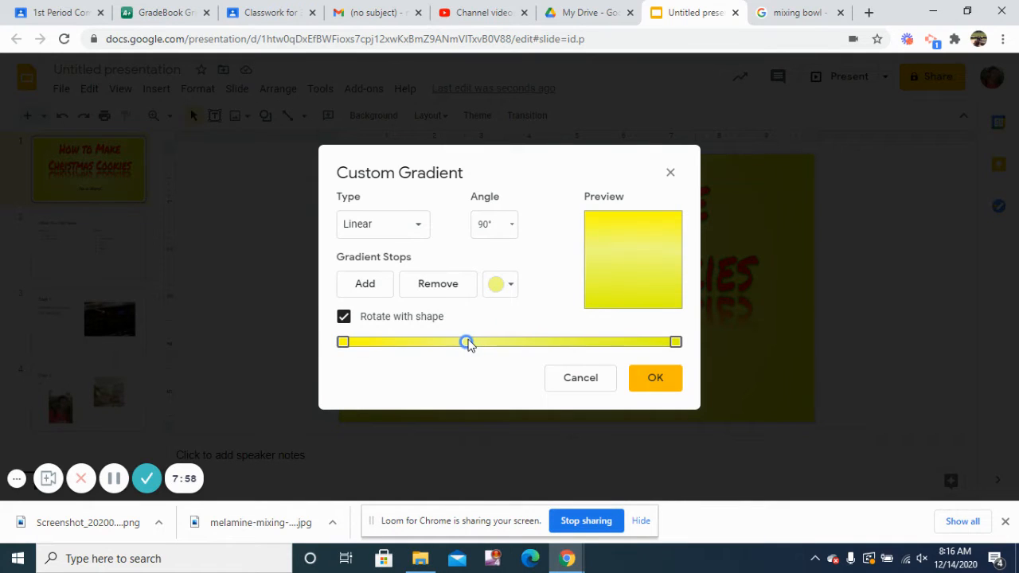
{"action": "left_click", "coordinate": [364, 288]}
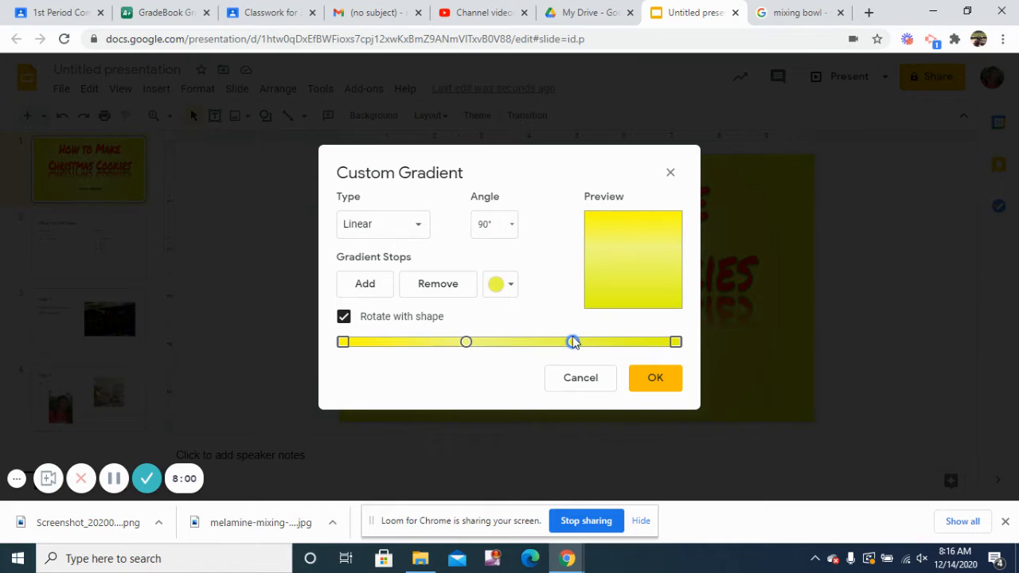
{"action": "left_click_drag", "start_coordinate": [572, 341], "coordinate": [531, 341]}
{"action": "left_click", "coordinate": [510, 284]}
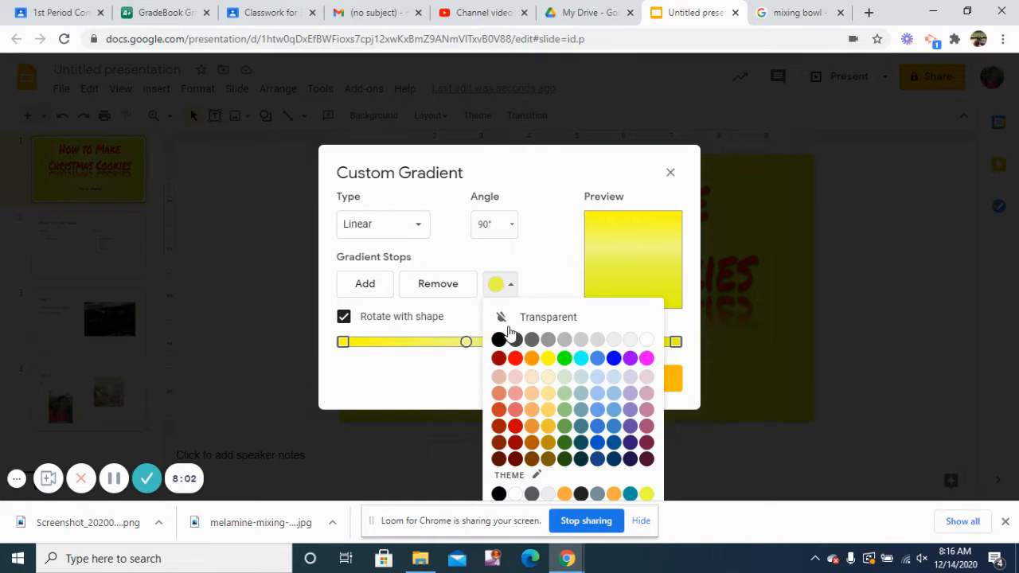
{"action": "left_click", "coordinate": [646, 340]}
Step: Set the first intermediate gradient stop to white and move both white stops closer together around the centre
{"action": "left_click", "coordinate": [467, 342]}
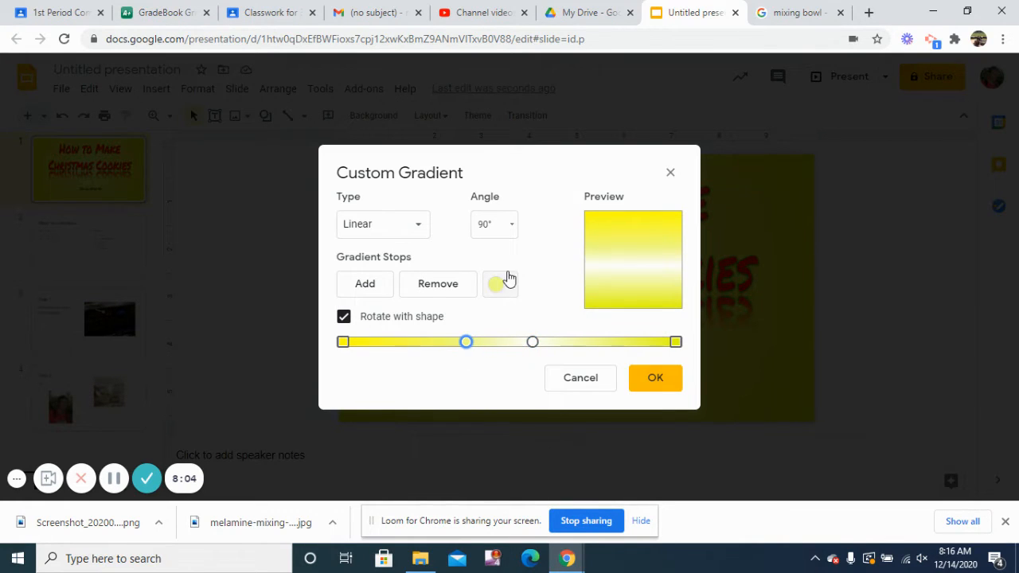
{"action": "left_click", "coordinate": [508, 285]}
{"action": "left_click", "coordinate": [647, 341]}
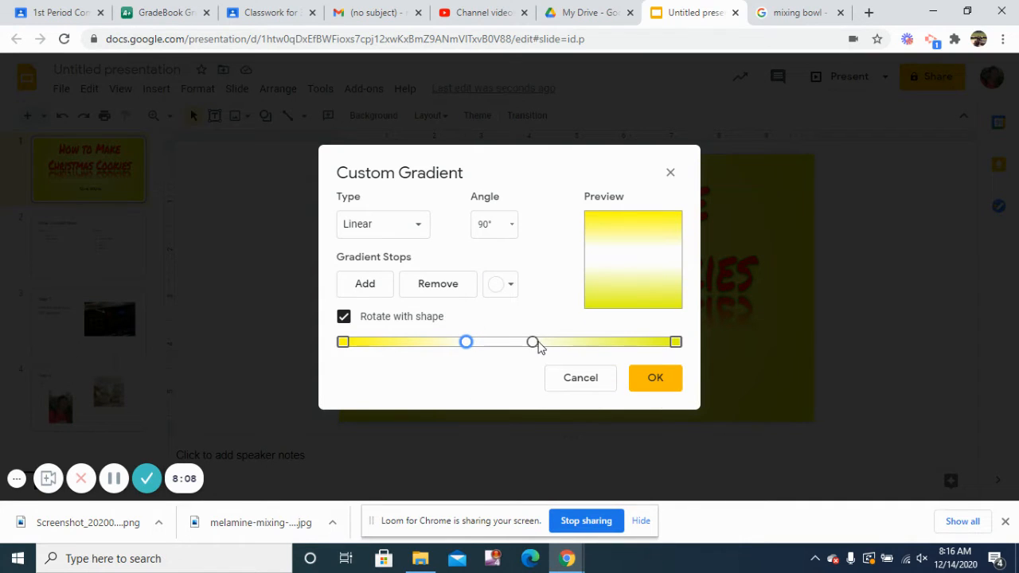
{"action": "left_click_drag", "start_coordinate": [535, 344], "coordinate": [494, 344]}
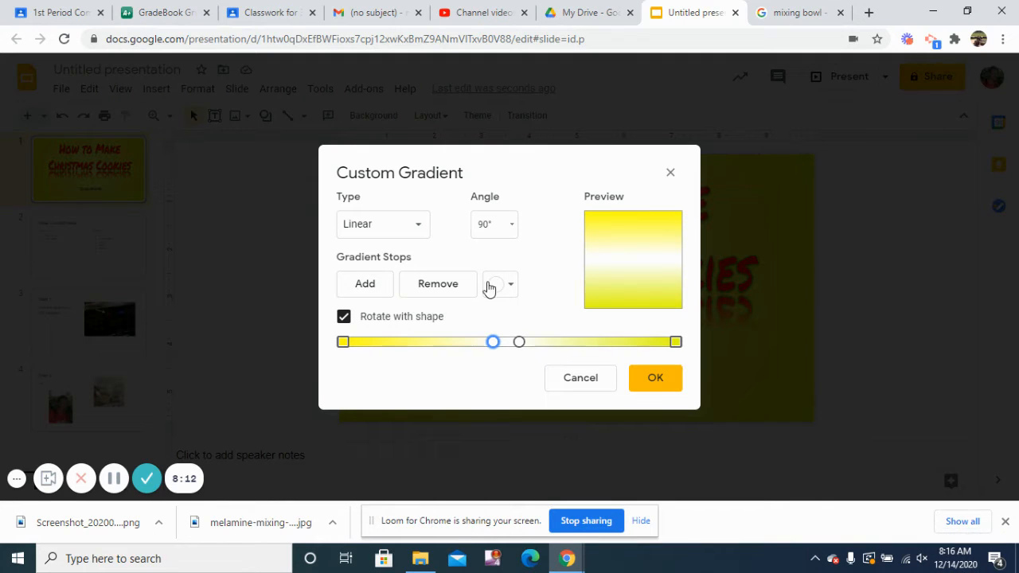
Step: Try the title slide's gradient at 45° and 180°, and settle on an angle of 135°
{"action": "left_click", "coordinate": [515, 231]}
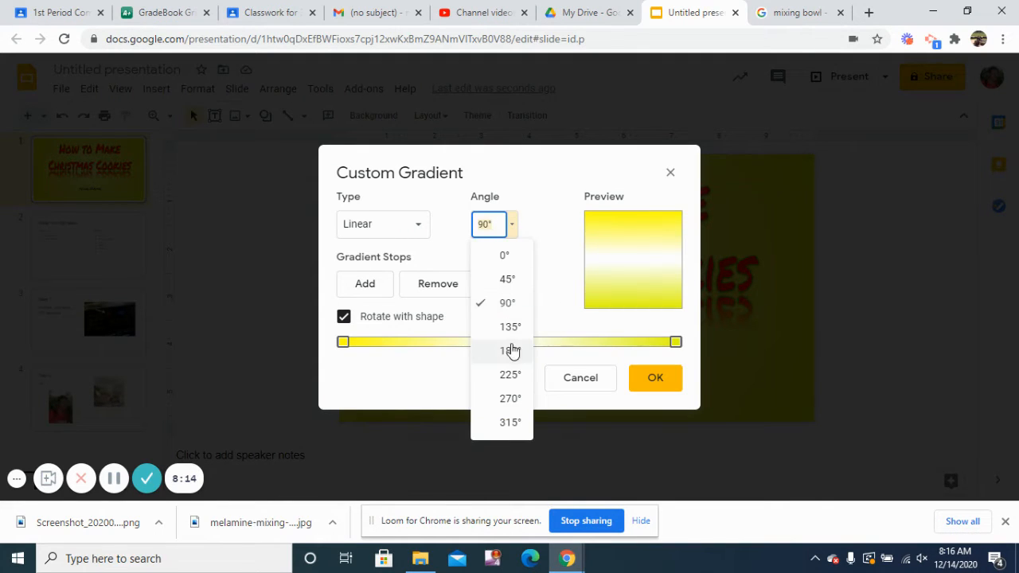
{"action": "left_click", "coordinate": [515, 278]}
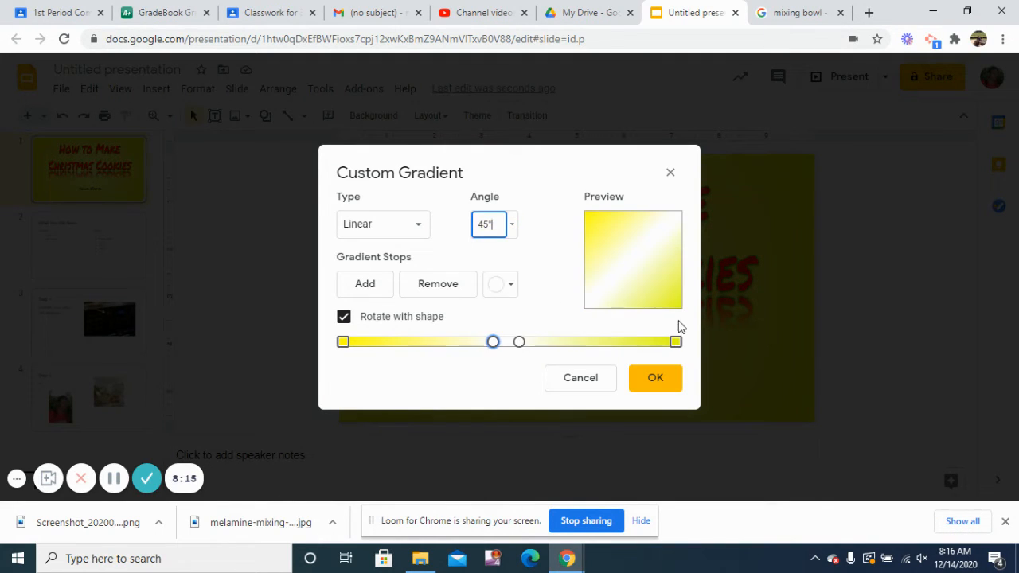
{"action": "left_click", "coordinate": [513, 232]}
{"action": "left_click", "coordinate": [514, 351]}
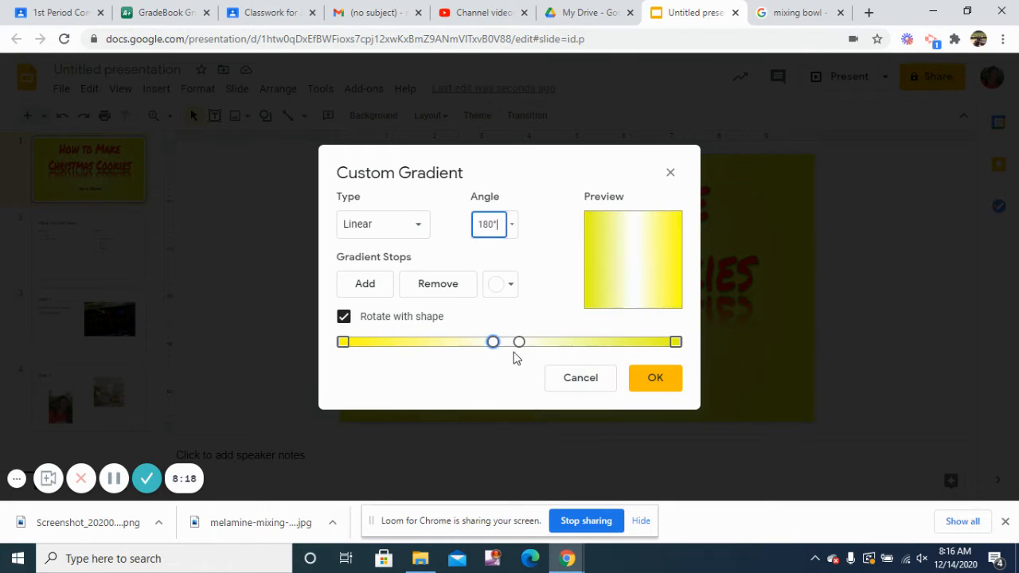
{"action": "left_click", "coordinate": [512, 229]}
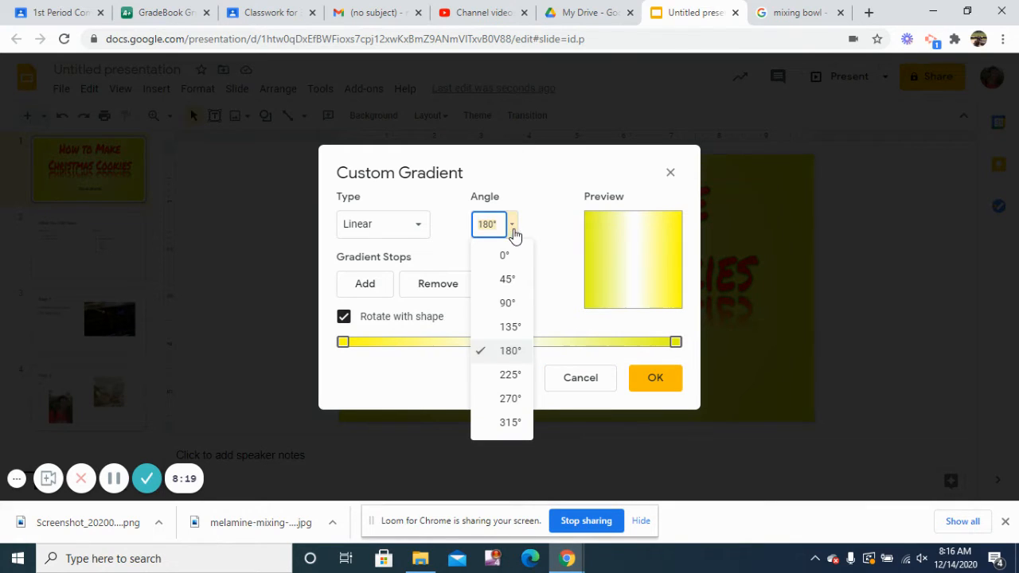
{"action": "left_click", "coordinate": [517, 327]}
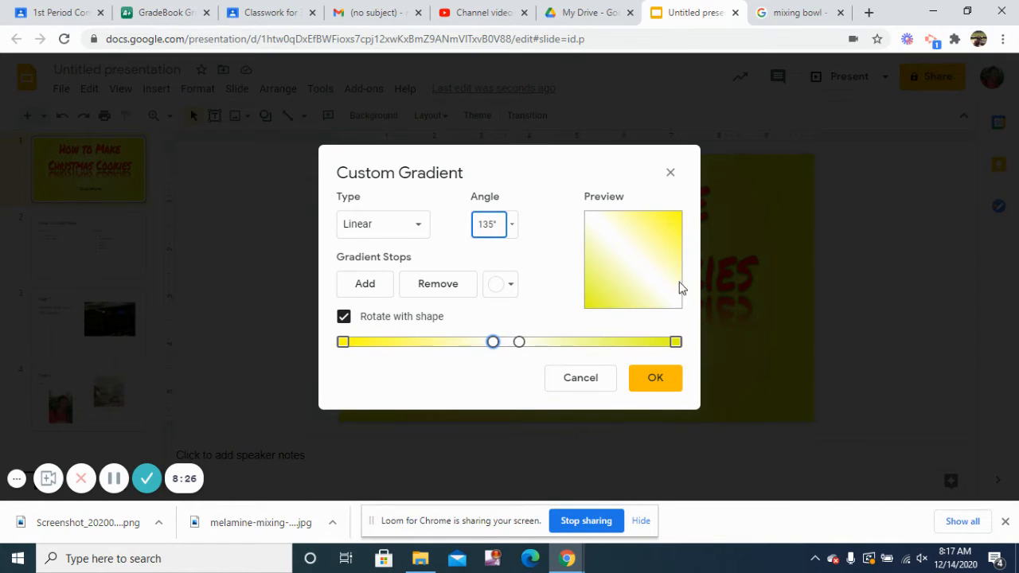
Step: Set both intermediate gradient stops to dark red and apply the gradient as the title slide's background
{"action": "left_click", "coordinate": [510, 291]}
{"action": "left_click", "coordinate": [513, 459]}
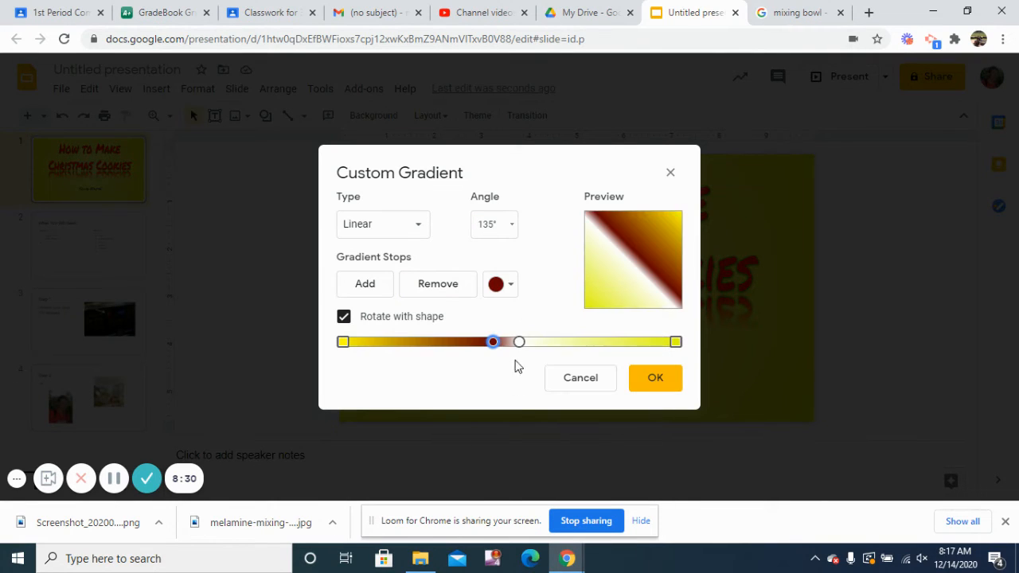
{"action": "left_click", "coordinate": [519, 342]}
{"action": "left_click", "coordinate": [506, 285]}
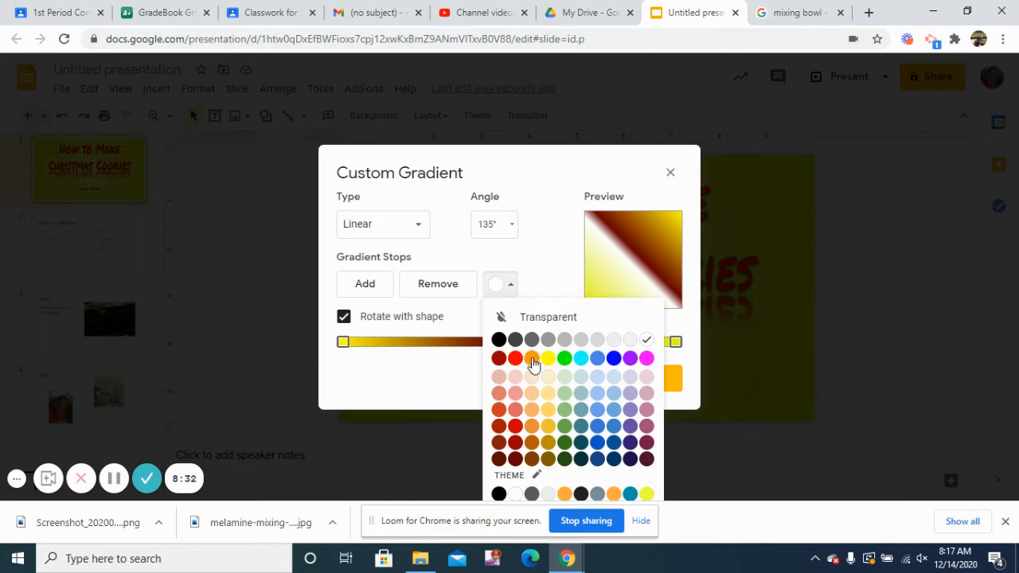
{"action": "left_click", "coordinate": [515, 460]}
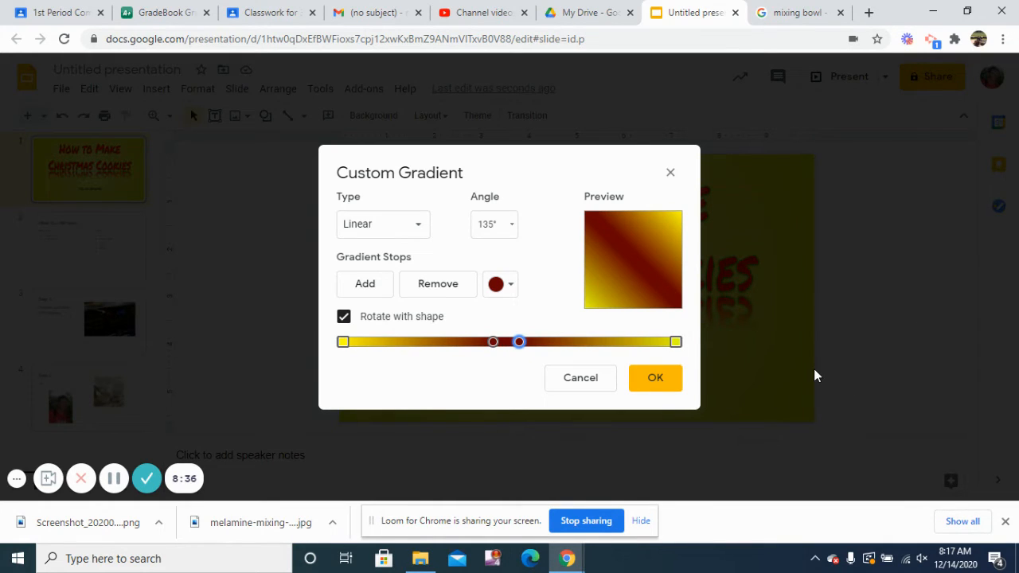
{"action": "left_click", "coordinate": [661, 383]}
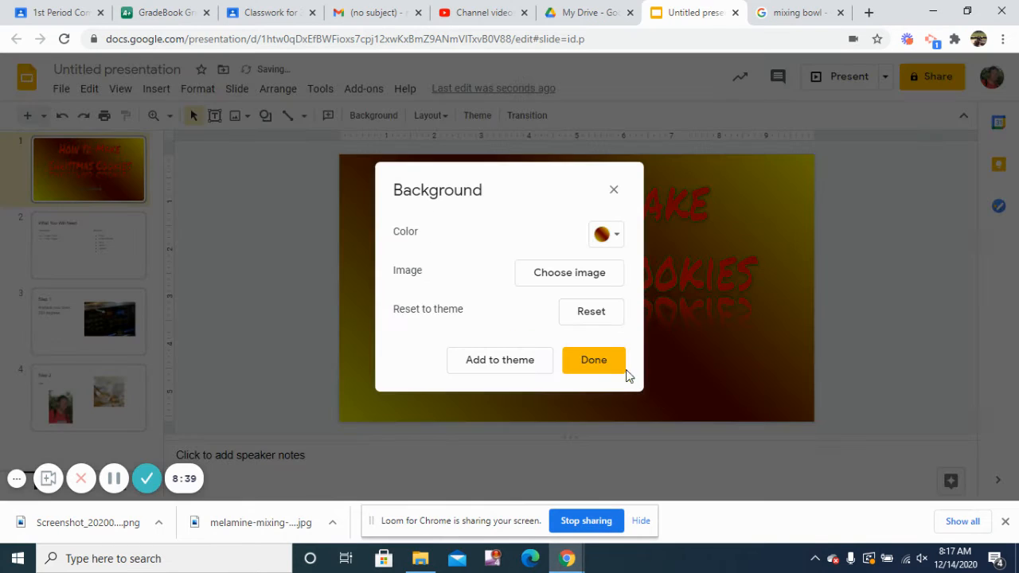
{"action": "left_click", "coordinate": [614, 191]}
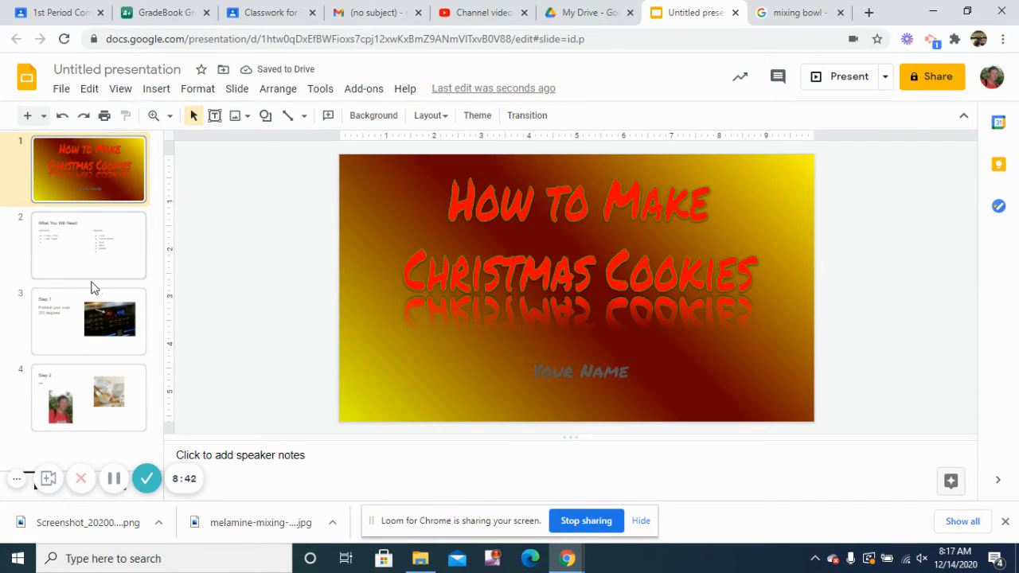
Step: Start choosing a background image from the computer for the "What You Will Need" slide and display the Downloads files as thumbnails
{"action": "left_click", "coordinate": [121, 231]}
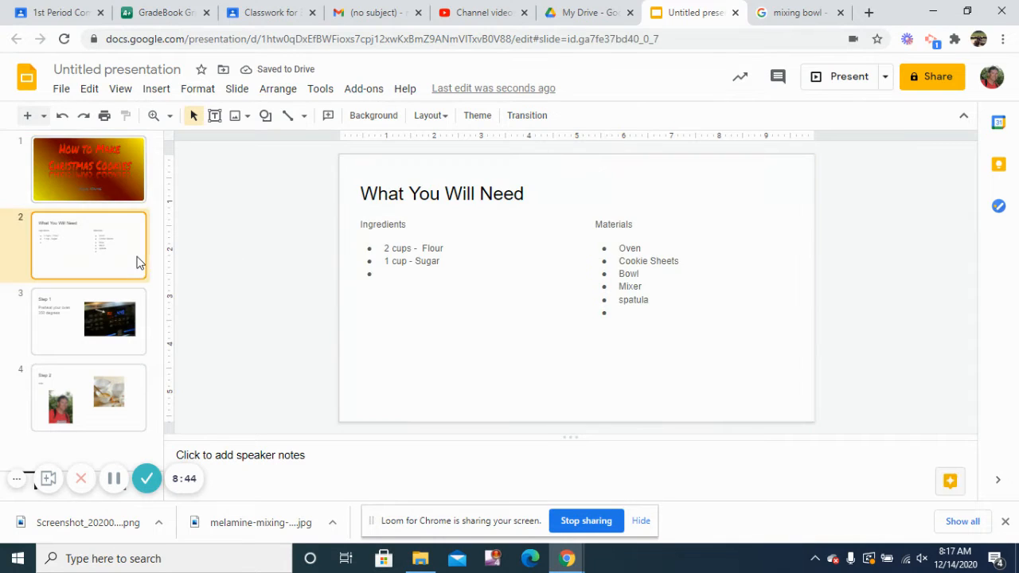
{"action": "left_click", "coordinate": [374, 117]}
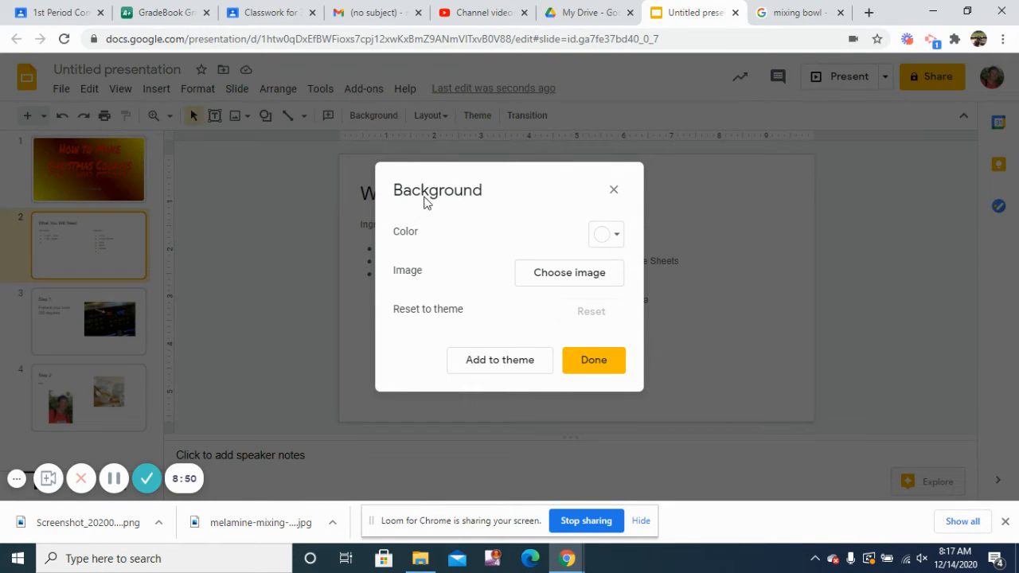
{"action": "left_click", "coordinate": [553, 279]}
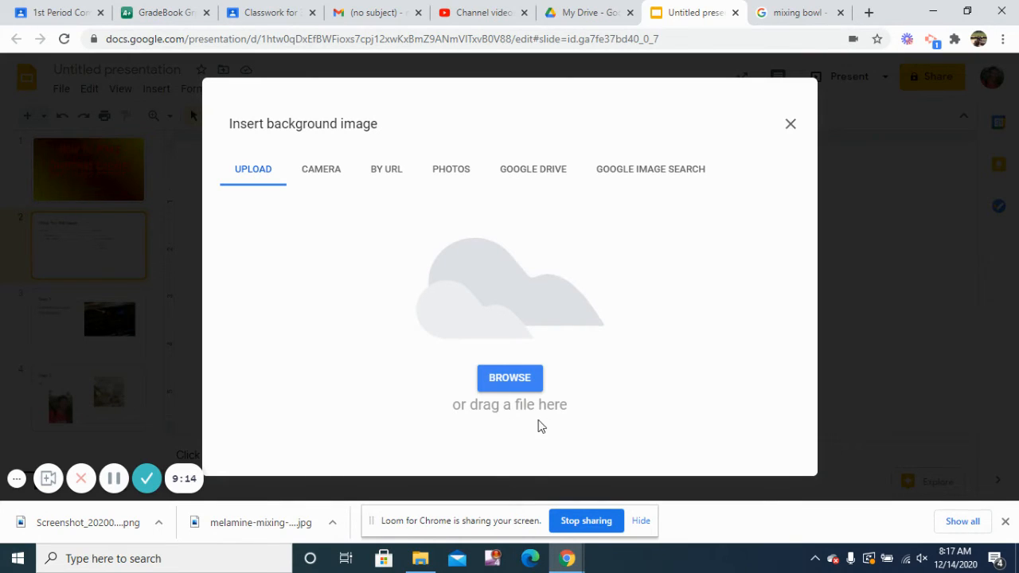
{"action": "left_click", "coordinate": [525, 377]}
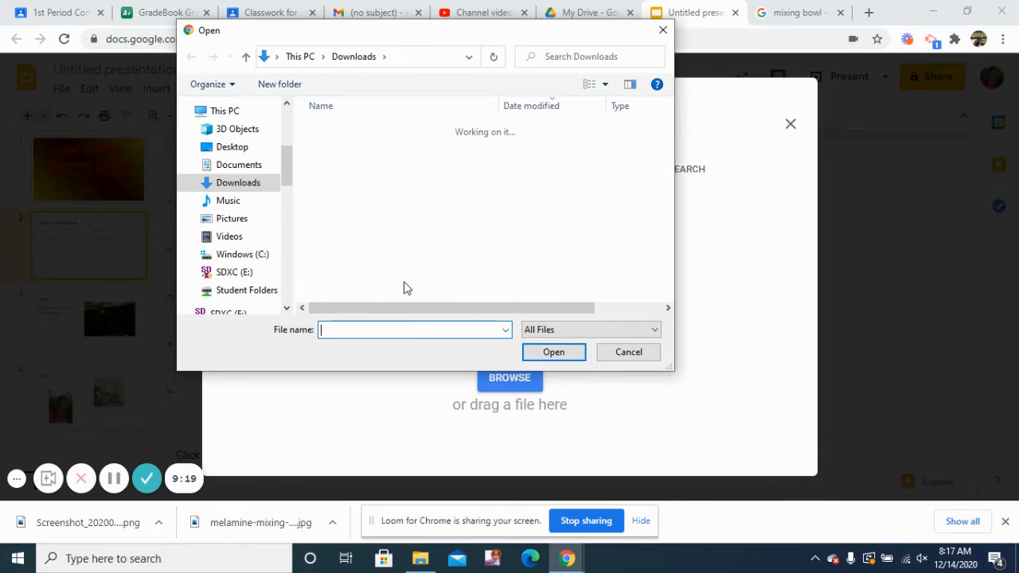
{"action": "left_click", "coordinate": [605, 85]}
{"action": "left_click", "coordinate": [652, 45]}
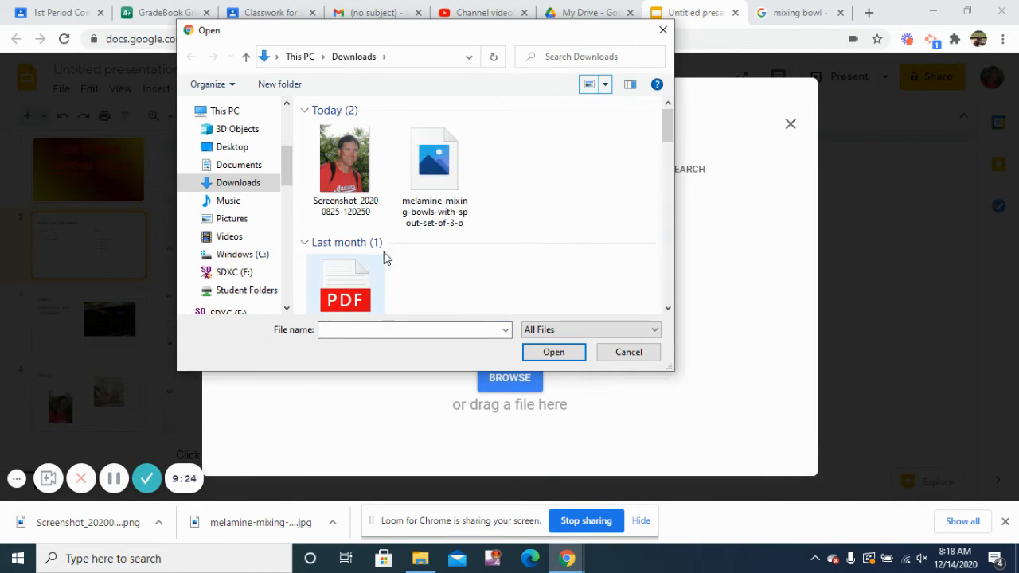
Step: Look through the Downloads folder for a picture suitable as the slide background
{"action": "scroll", "coordinate": [562, 228], "scroll_direction": "down", "scroll_amount": 3}
{"action": "scroll", "coordinate": [565, 233], "scroll_direction": "down", "scroll_amount": 5}
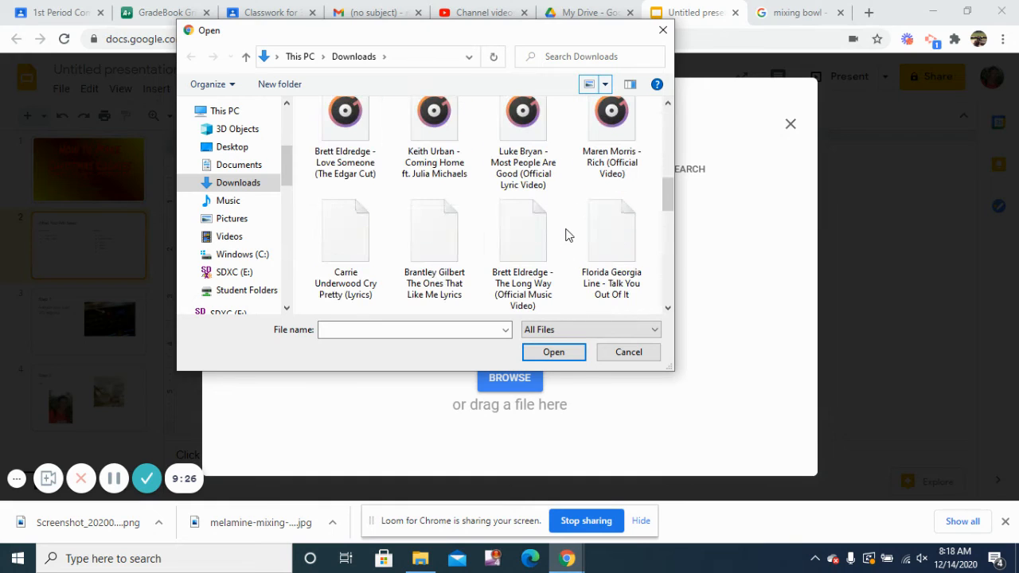
{"action": "scroll", "coordinate": [566, 233], "scroll_direction": "up", "scroll_amount": 5}
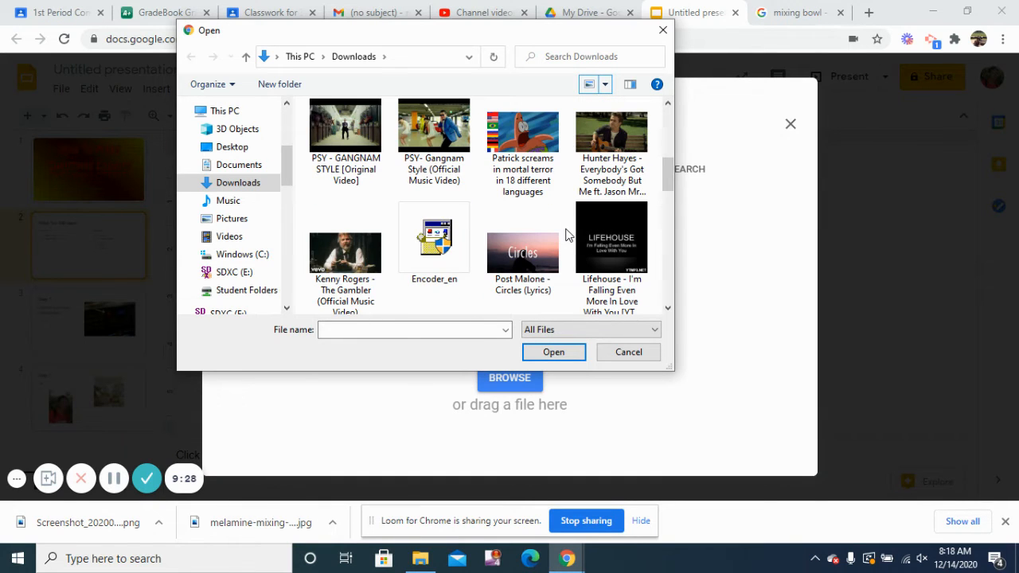
{"action": "scroll", "coordinate": [568, 234], "scroll_direction": "up", "scroll_amount": 1}
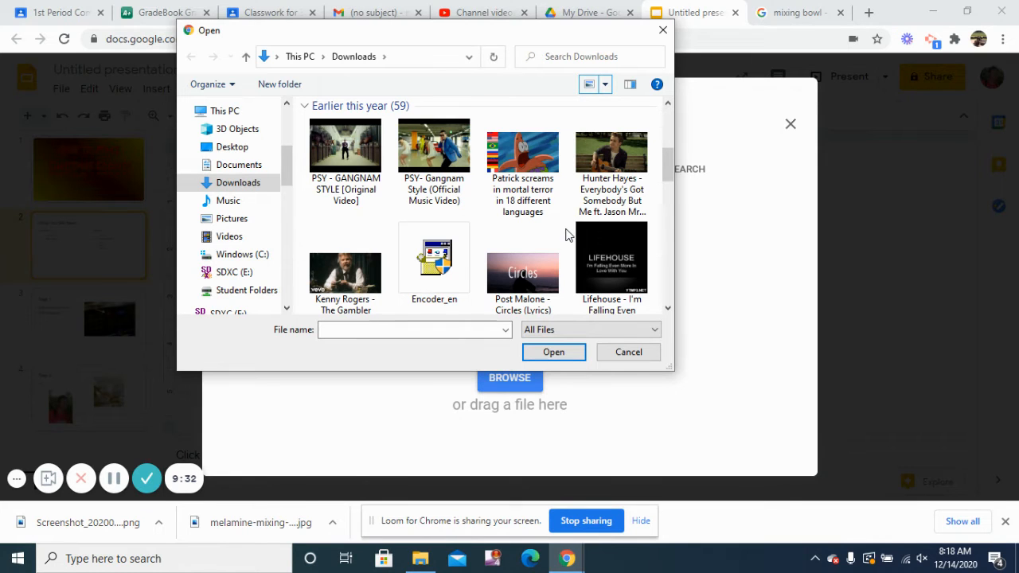
{"action": "scroll", "coordinate": [565, 233], "scroll_direction": "down", "scroll_amount": 5}
{"action": "scroll", "coordinate": [563, 237], "scroll_direction": "down", "scroll_amount": 15}
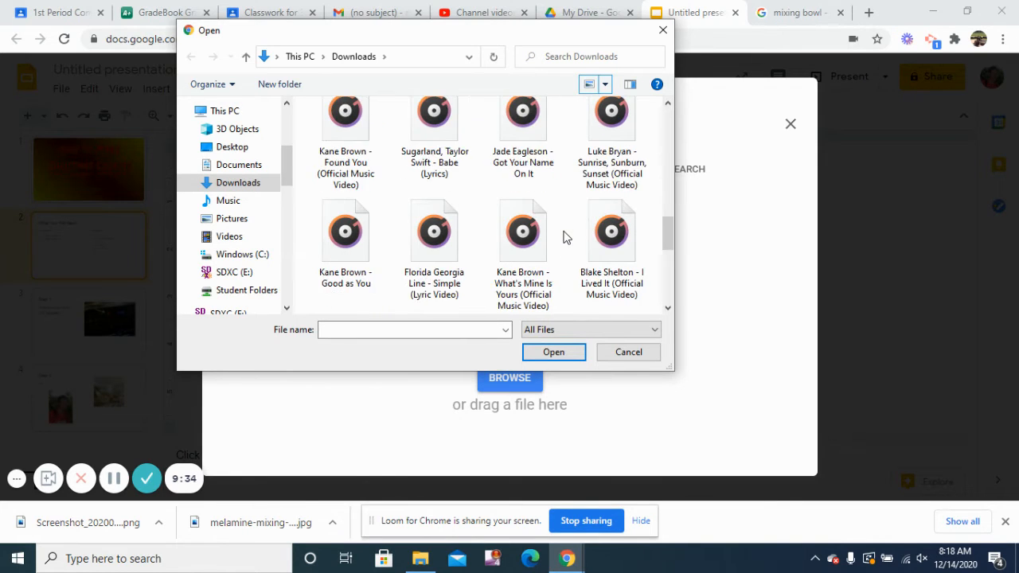
{"action": "scroll", "coordinate": [558, 237], "scroll_direction": "up", "scroll_amount": 5}
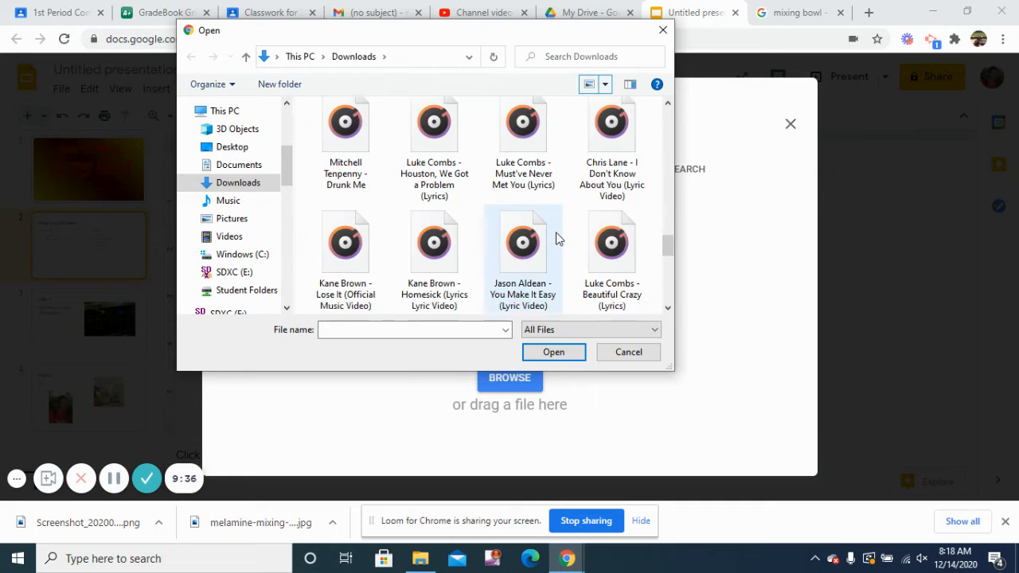
{"action": "scroll", "coordinate": [557, 238], "scroll_direction": "up", "scroll_amount": 15}
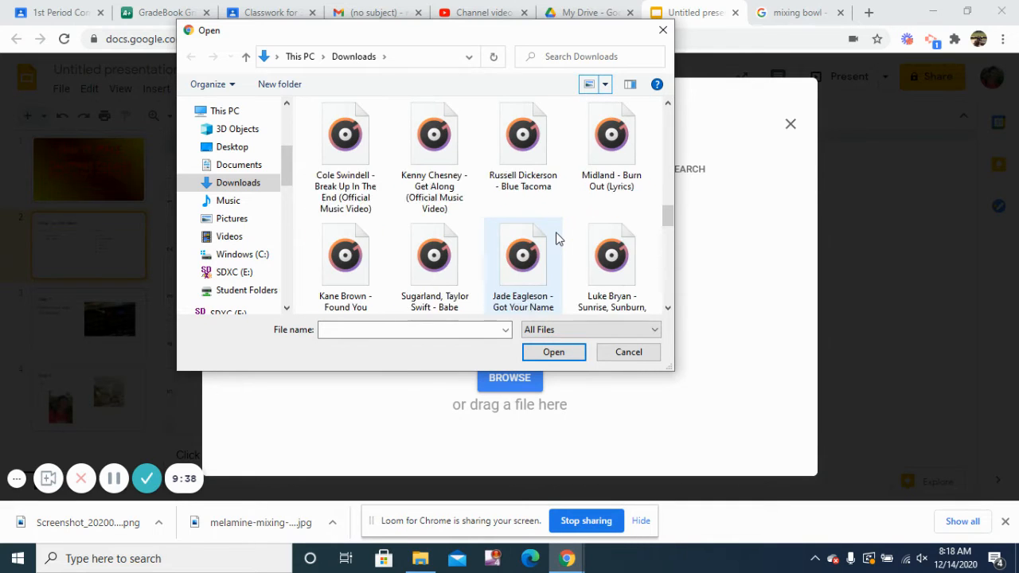
{"action": "scroll", "coordinate": [557, 237], "scroll_direction": "down", "scroll_amount": 5}
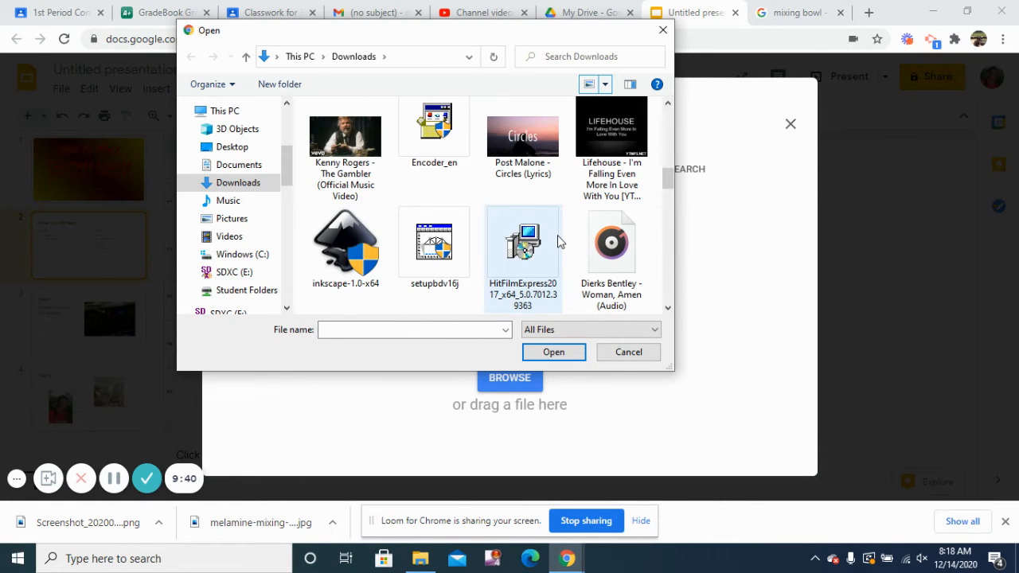
{"action": "scroll", "coordinate": [558, 242], "scroll_direction": "up", "scroll_amount": 2}
{"action": "scroll", "coordinate": [558, 242], "scroll_direction": "up", "scroll_amount": 5}
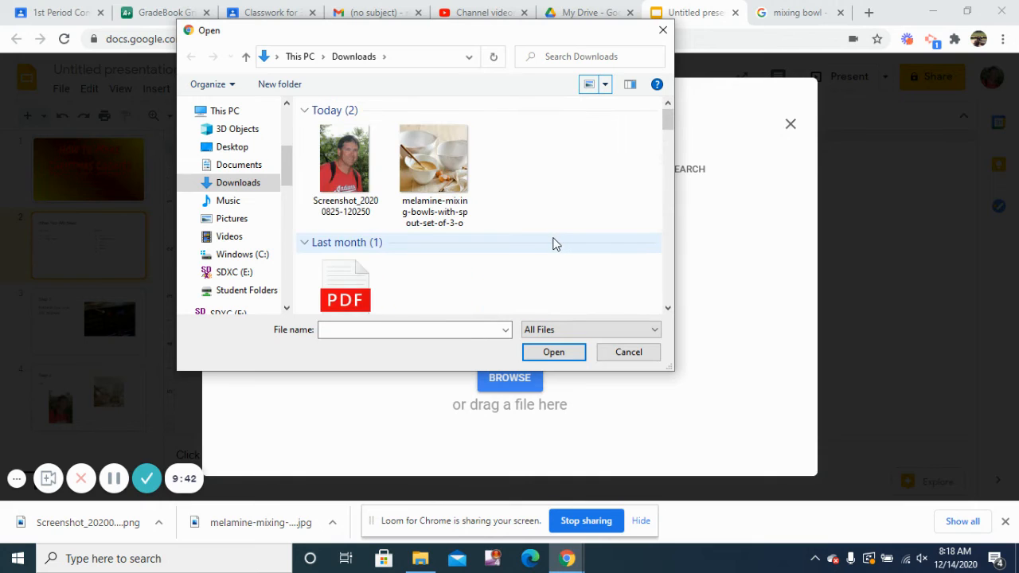
{"action": "scroll", "coordinate": [555, 244], "scroll_direction": "down", "scroll_amount": 10}
{"action": "scroll", "coordinate": [555, 244], "scroll_direction": "down", "scroll_amount": 10}
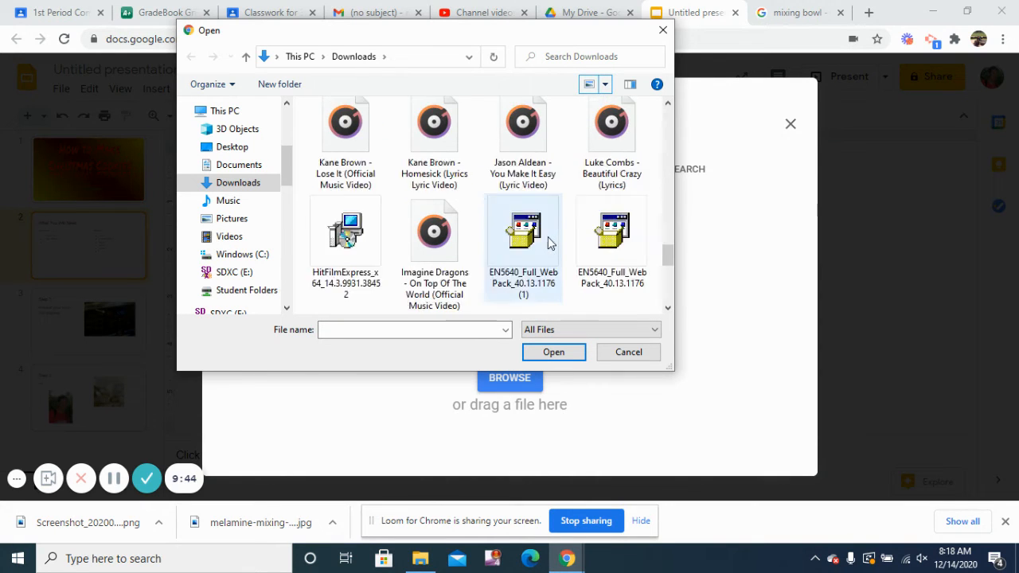
Step: Set the "Background Winter Scene2 b" snowman image from the Pictures folder as the "What You Will Need" slide's background
{"action": "left_click", "coordinate": [230, 221]}
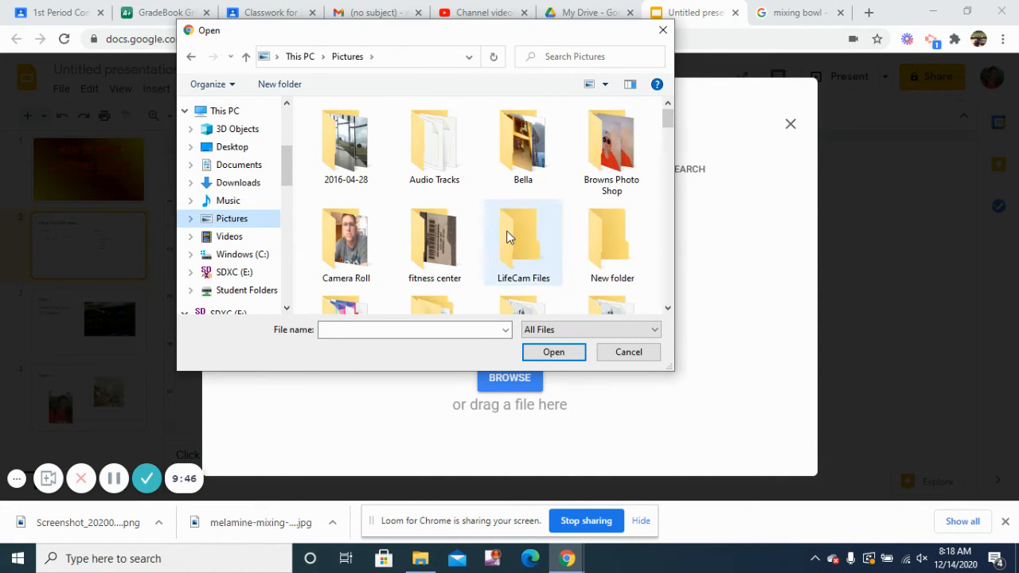
{"action": "scroll", "coordinate": [505, 234], "scroll_direction": "down", "scroll_amount": 5}
{"action": "scroll", "coordinate": [637, 270], "scroll_direction": "down", "scroll_amount": 5}
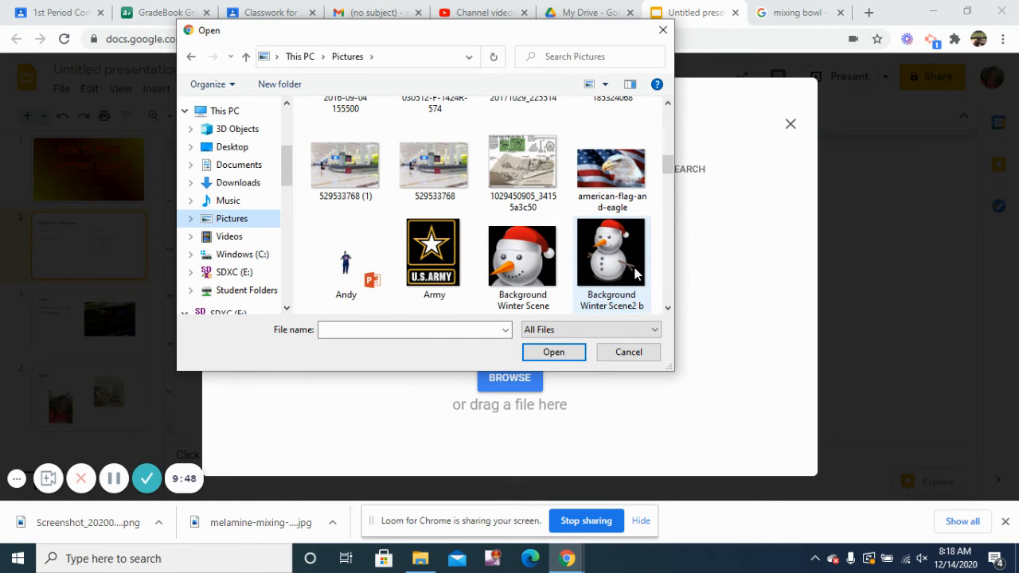
{"action": "scroll", "coordinate": [634, 268], "scroll_direction": "up", "scroll_amount": 3}
{"action": "scroll", "coordinate": [634, 267], "scroll_direction": "up", "scroll_amount": 5}
{"action": "scroll", "coordinate": [637, 269], "scroll_direction": "down", "scroll_amount": 5}
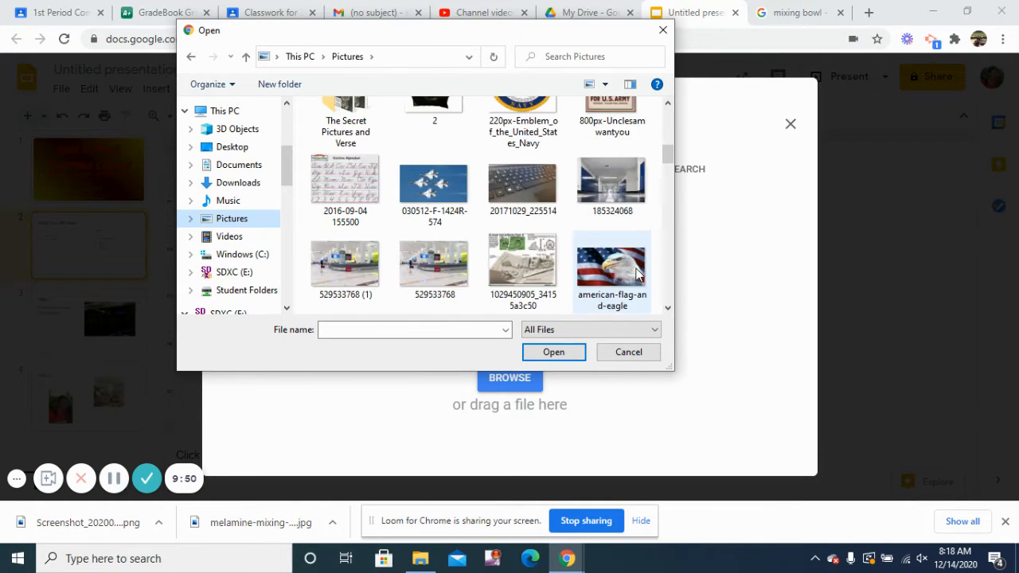
{"action": "scroll", "coordinate": [639, 271], "scroll_direction": "up", "scroll_amount": 3}
{"action": "scroll", "coordinate": [640, 271], "scroll_direction": "up", "scroll_amount": 3}
{"action": "scroll", "coordinate": [639, 265], "scroll_direction": "down", "scroll_amount": 10}
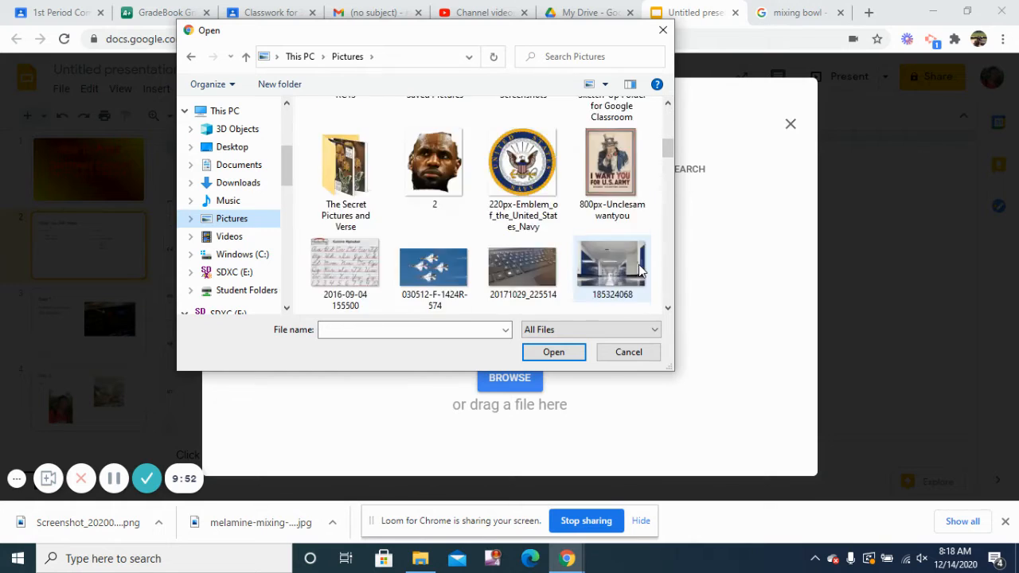
{"action": "scroll", "coordinate": [638, 265], "scroll_direction": "up", "scroll_amount": 2}
{"action": "left_click", "coordinate": [593, 151]}
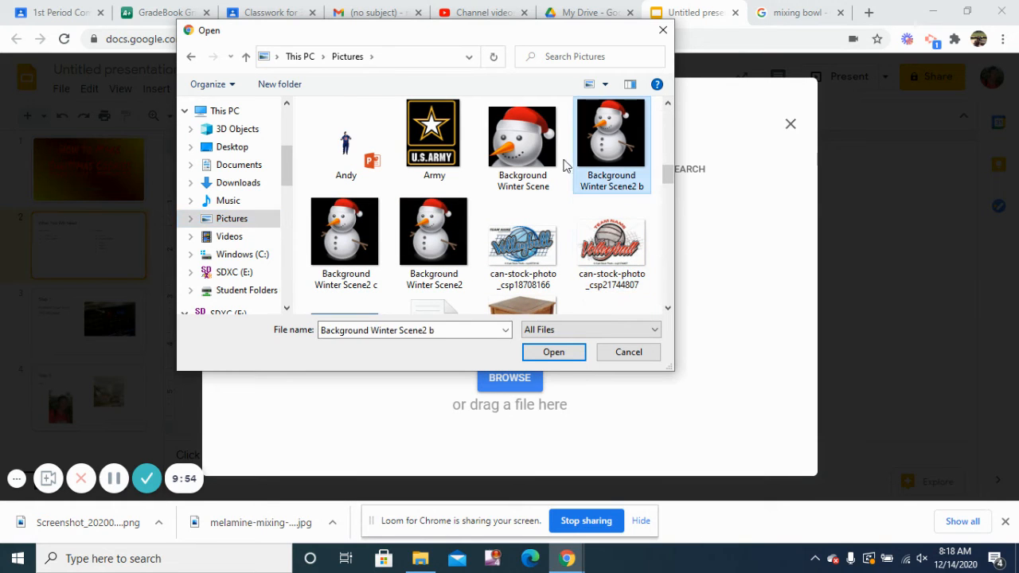
{"action": "left_click", "coordinate": [554, 352]}
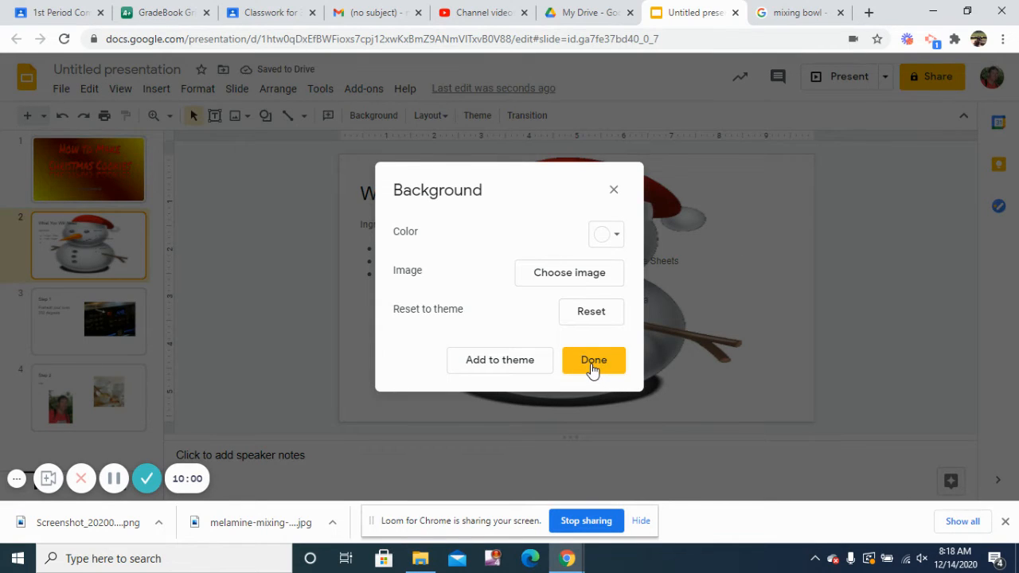
{"action": "left_click", "coordinate": [591, 368]}
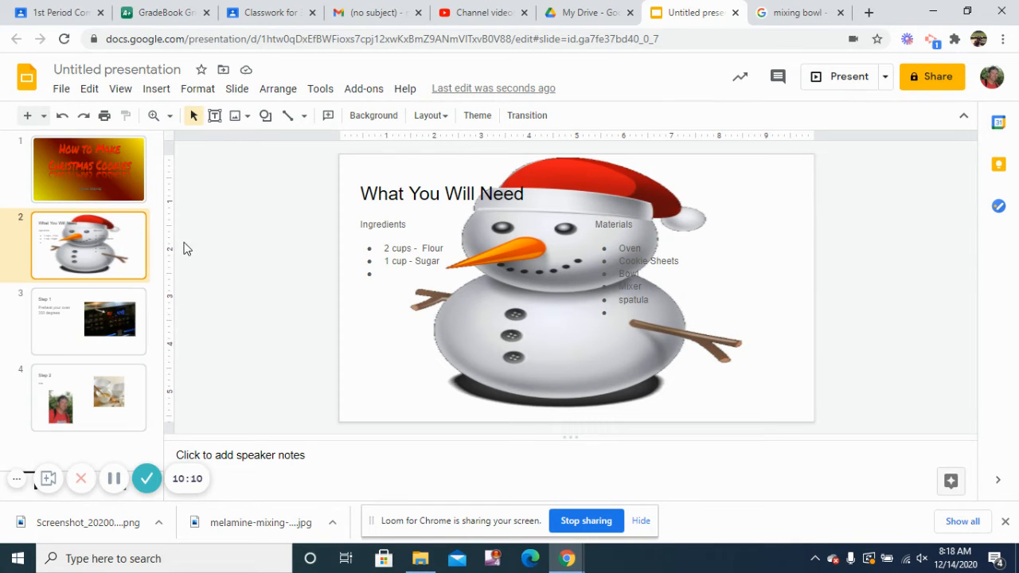
Step: Search Google Images for "Christmas Cookies" as a new background image for the "What You Will Need" slide
{"action": "left_click", "coordinate": [389, 120]}
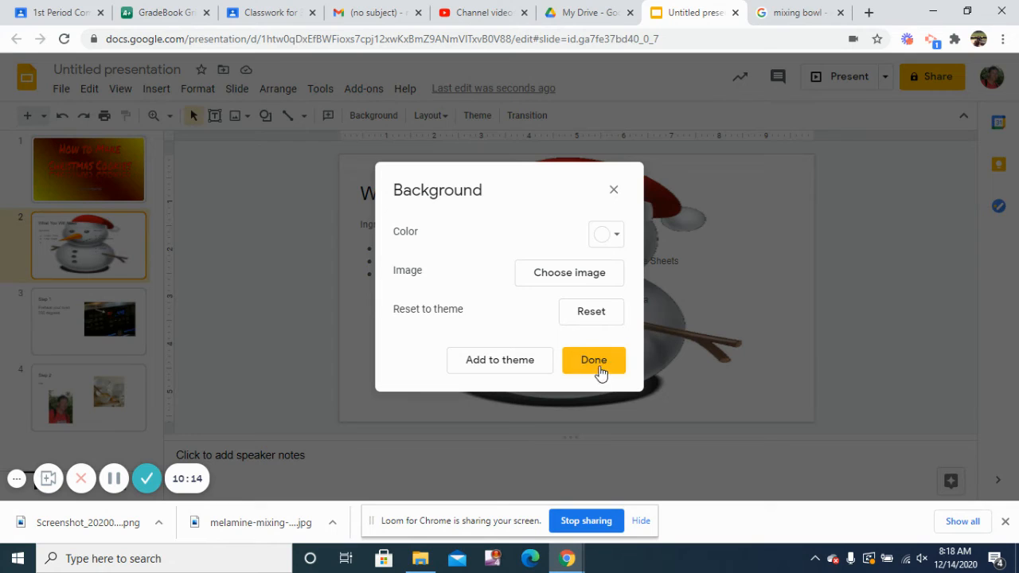
{"action": "left_click", "coordinate": [570, 273]}
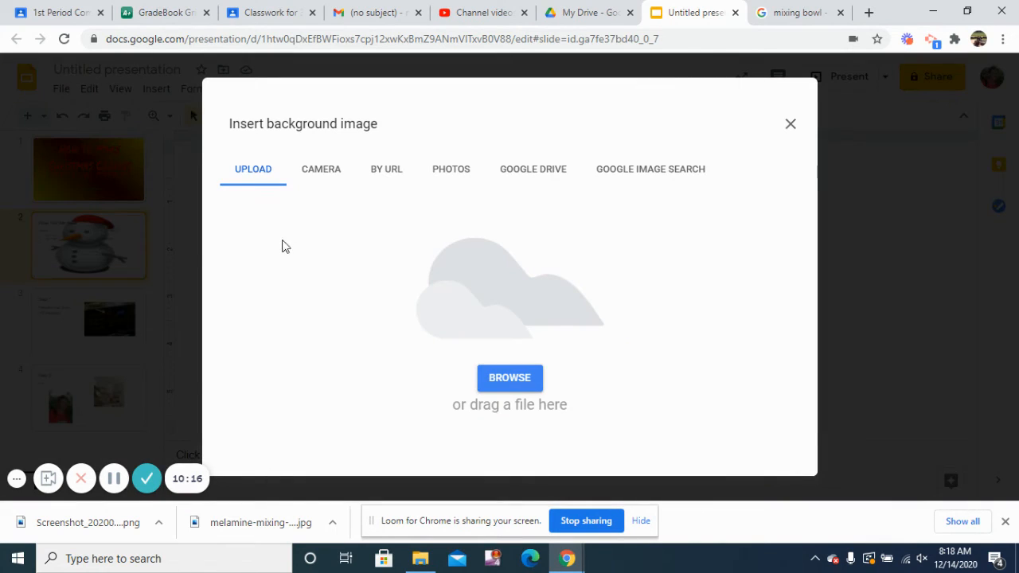
{"action": "left_click", "coordinate": [628, 174]}
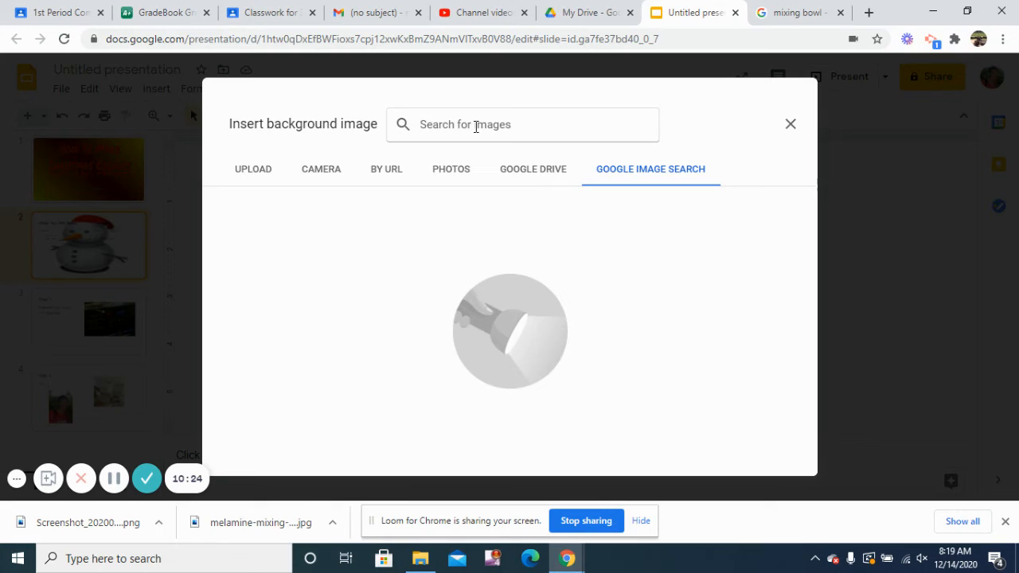
{"action": "type", "text": "Chr"}
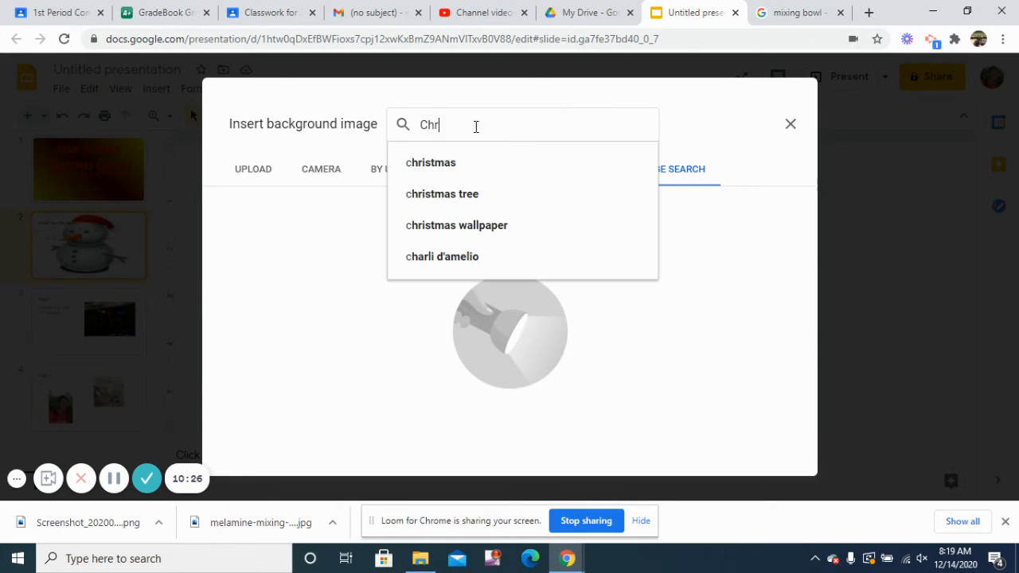
{"action": "type", "text": "istn"}
{"action": "key", "text": "BackSpace"}
{"action": "type", "text": "mas"}
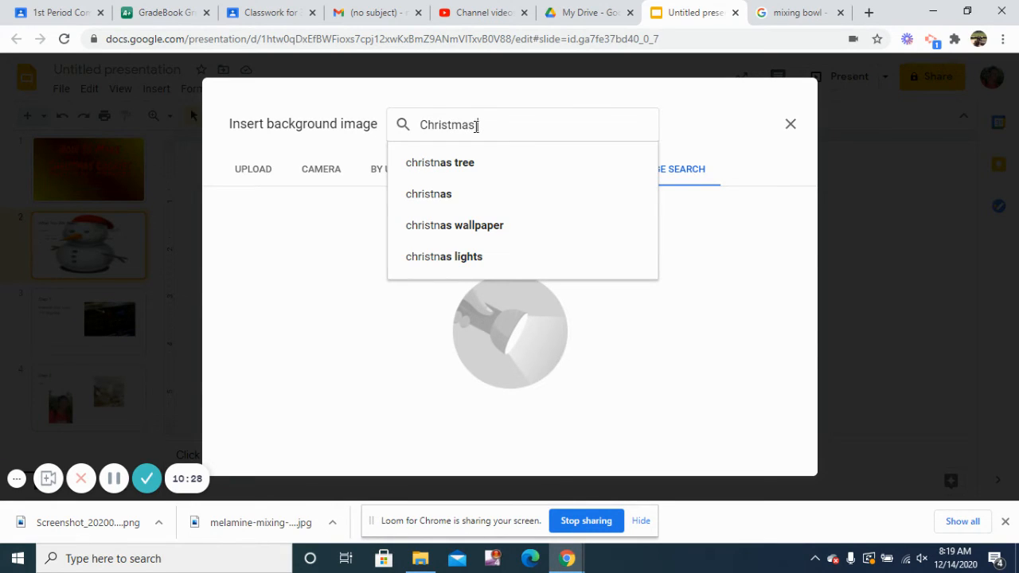
{"action": "type", "text": " Cookies"}
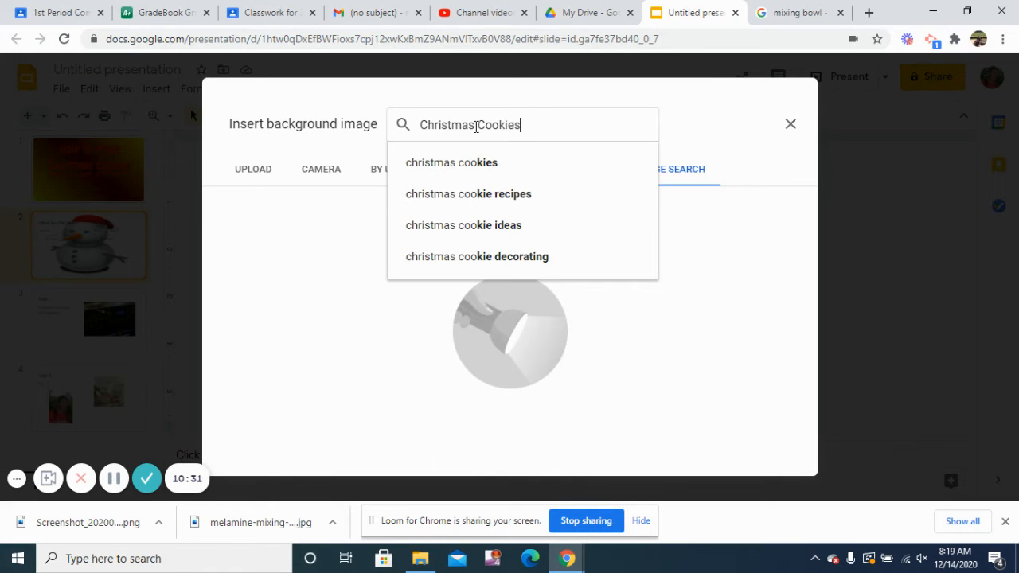
{"action": "key", "text": "Return"}
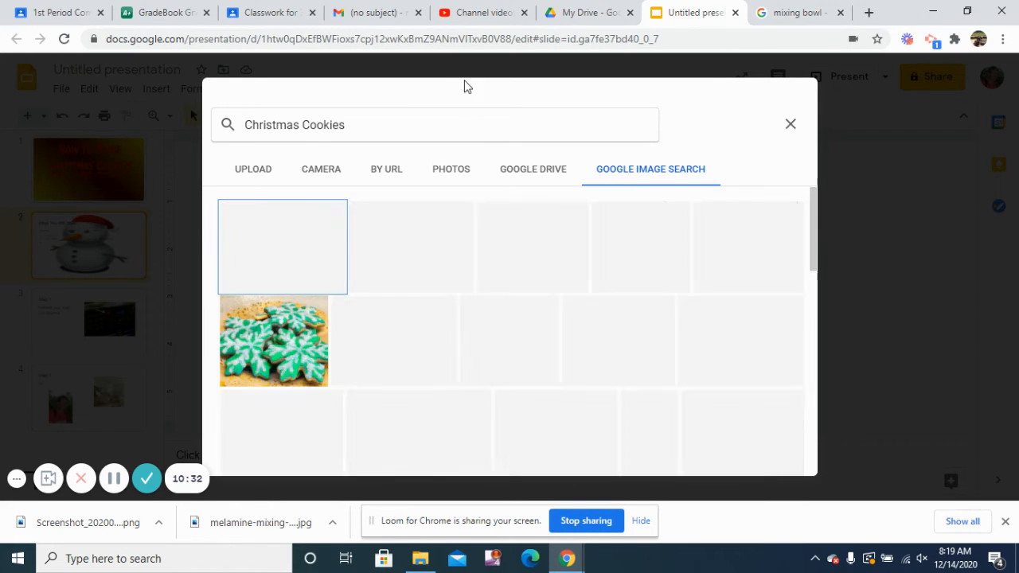
Step: Set the picture of eight decorated cookies on white as the "What You Will Need" slide's background
{"action": "scroll", "coordinate": [530, 406], "scroll_direction": "down", "scroll_amount": 5}
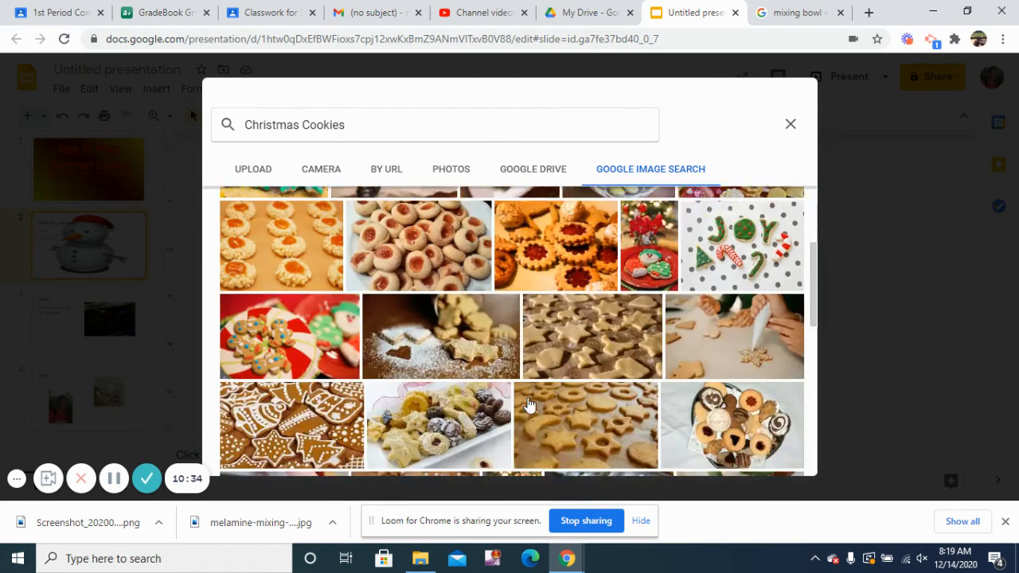
{"action": "scroll", "coordinate": [577, 406], "scroll_direction": "down", "scroll_amount": 3}
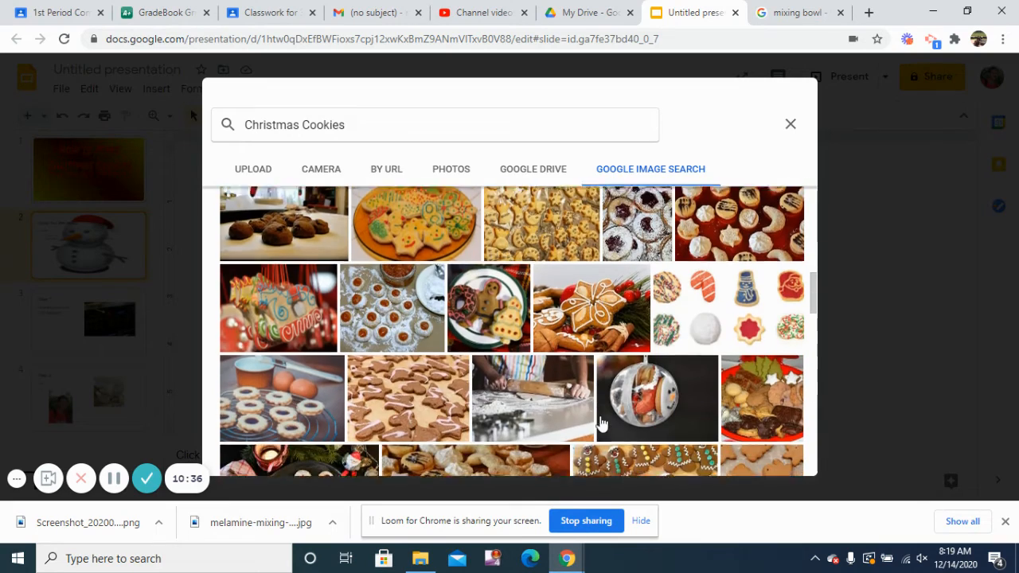
{"action": "scroll", "coordinate": [599, 422], "scroll_direction": "down", "scroll_amount": 2}
{"action": "scroll", "coordinate": [596, 419], "scroll_direction": "up", "scroll_amount": 2}
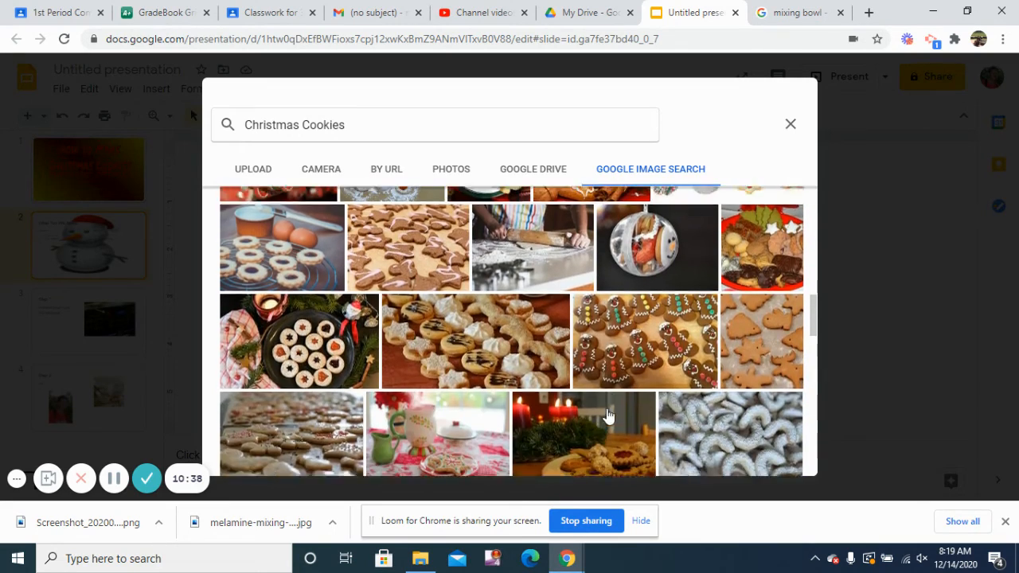
{"action": "left_click", "coordinate": [731, 302]}
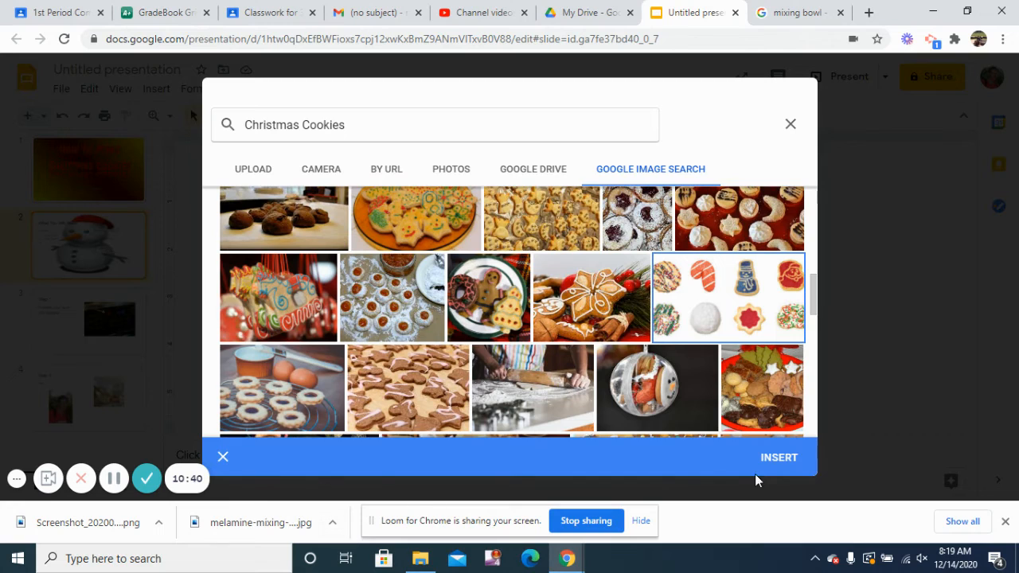
{"action": "left_click", "coordinate": [776, 469]}
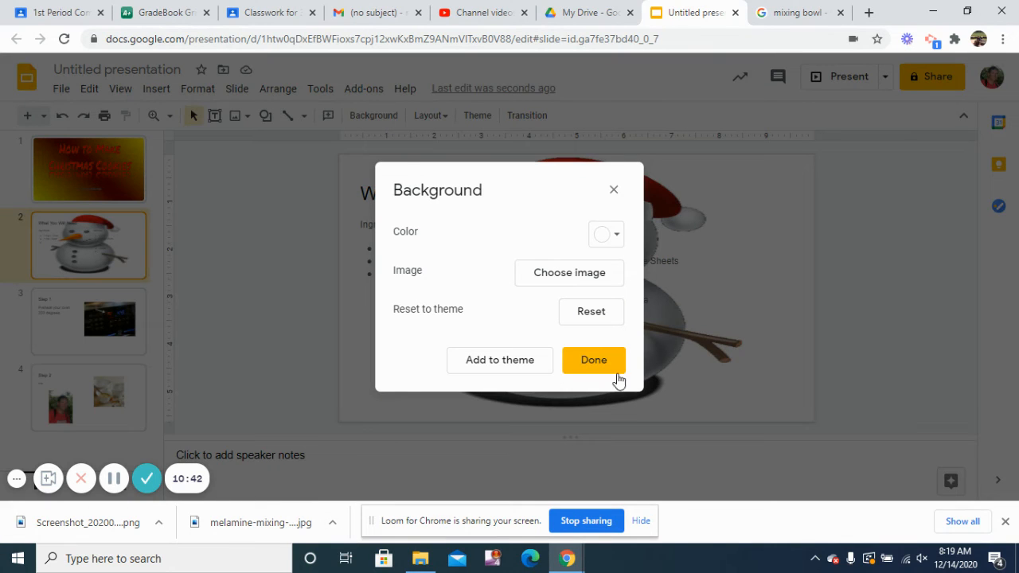
{"action": "left_click", "coordinate": [596, 363]}
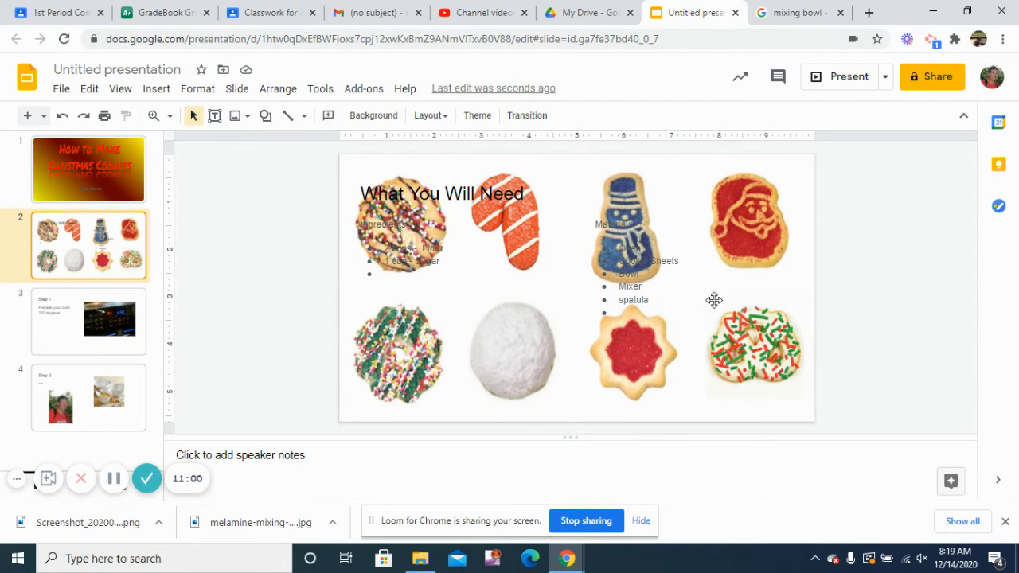
Step: Review the slide's background image and color options, along with the available transition, theme and layout choices
{"action": "left_click", "coordinate": [372, 118]}
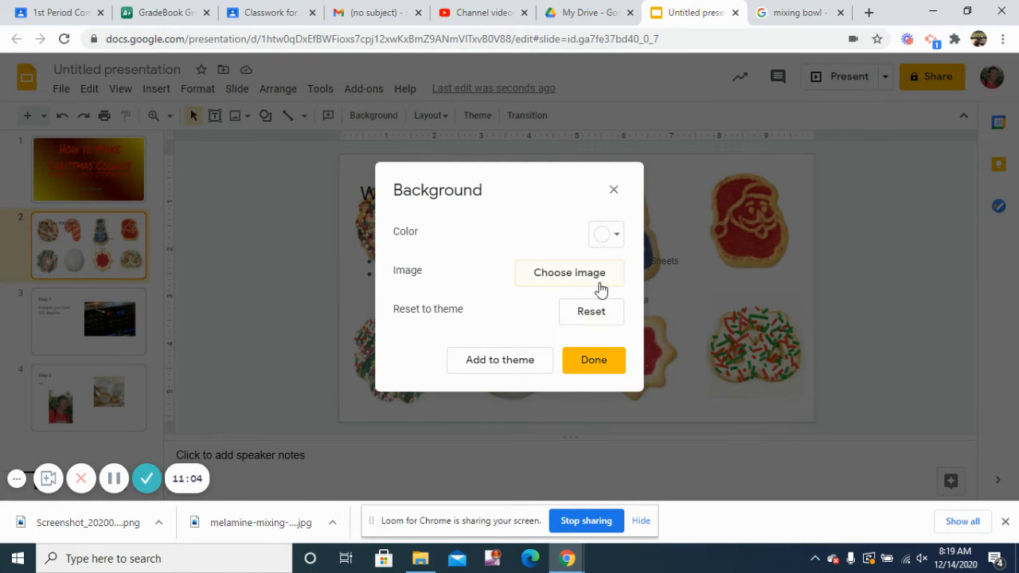
{"action": "left_click", "coordinate": [611, 278]}
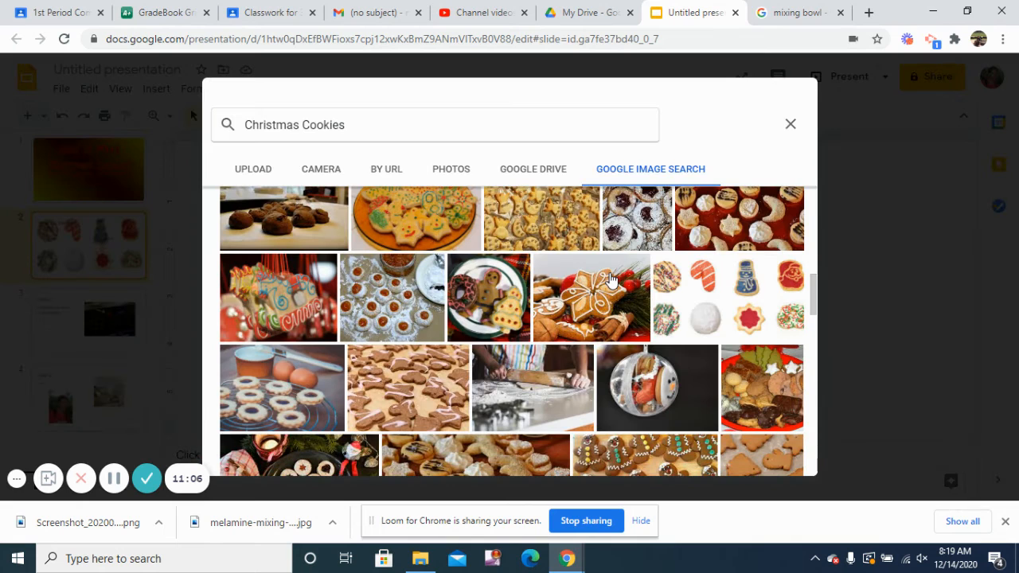
{"action": "left_click", "coordinate": [792, 123]}
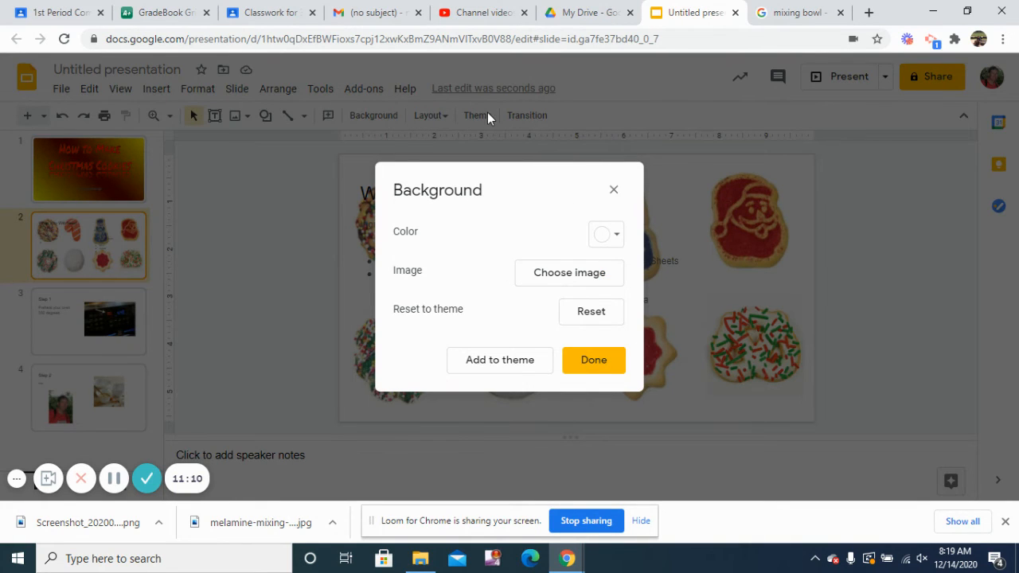
{"action": "left_click", "coordinate": [621, 240]}
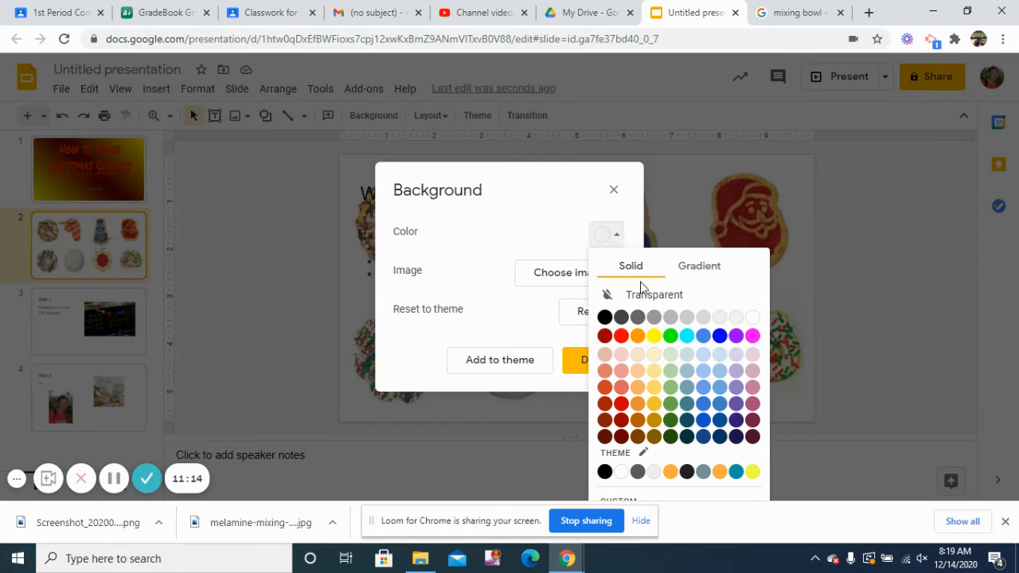
{"action": "left_click", "coordinate": [615, 191]}
{"action": "left_click", "coordinate": [529, 118]}
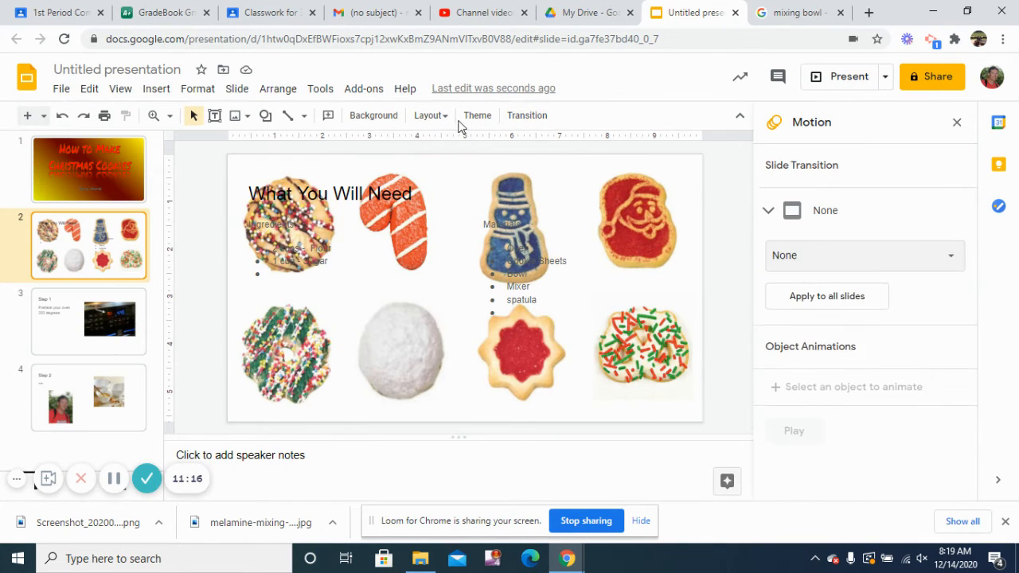
{"action": "left_click", "coordinate": [474, 117]}
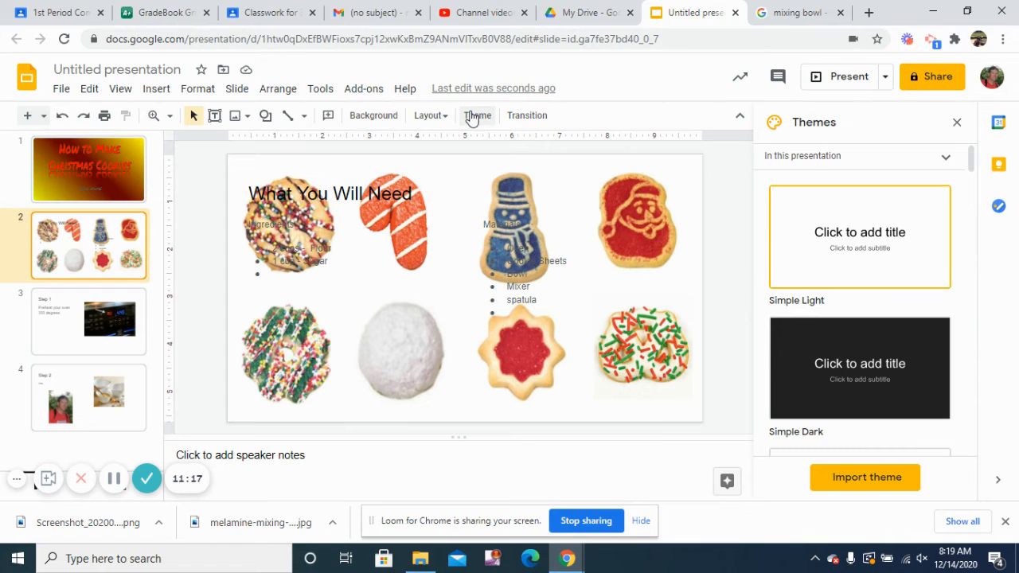
{"action": "left_click", "coordinate": [524, 119]}
{"action": "left_click", "coordinate": [422, 118]}
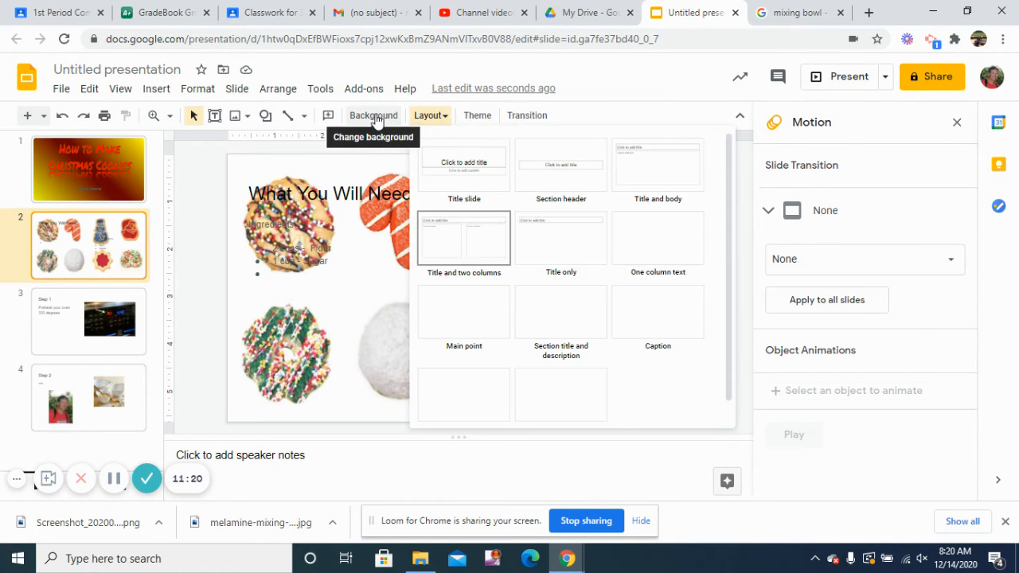
{"action": "left_click", "coordinate": [373, 115]}
{"action": "left_click", "coordinate": [374, 116]}
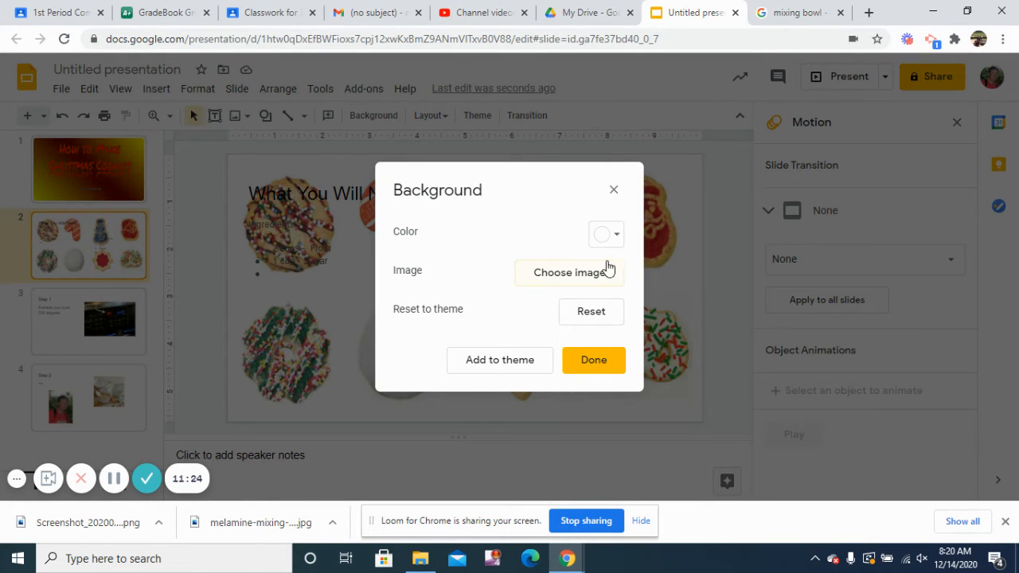
{"action": "left_click", "coordinate": [615, 191]}
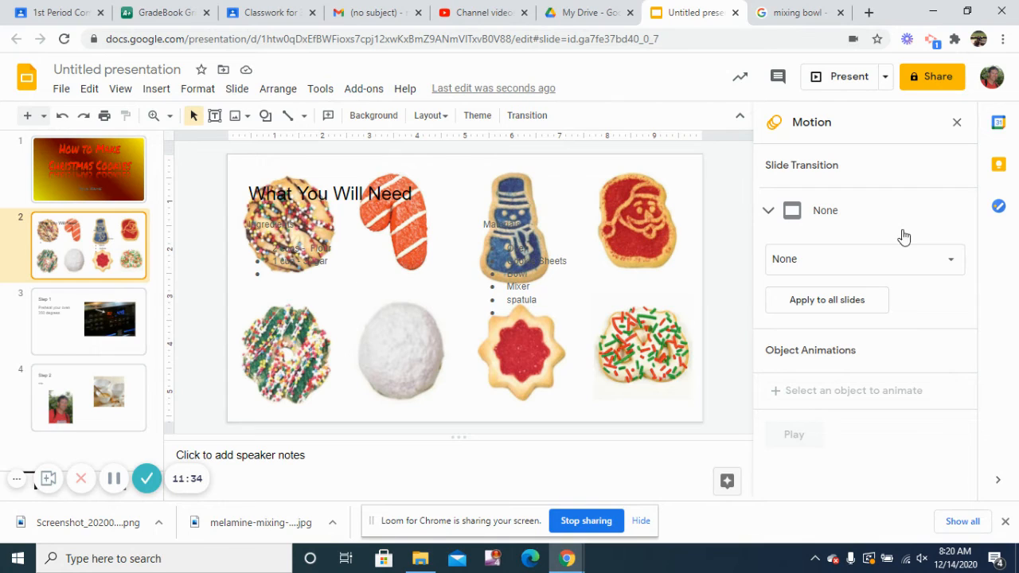
{"action": "left_click", "coordinate": [428, 116]}
{"action": "left_click", "coordinate": [350, 115]}
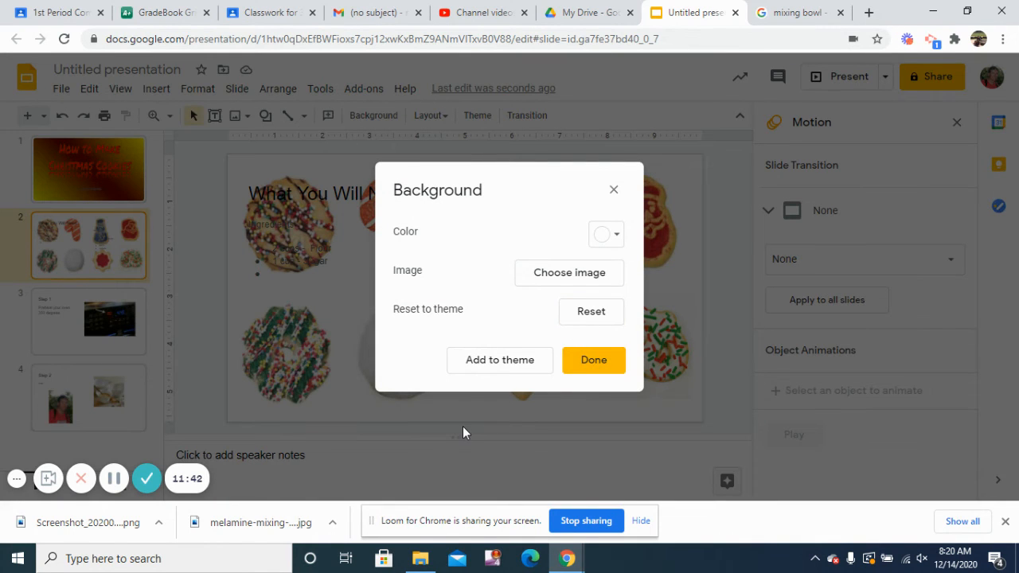
{"action": "left_click", "coordinate": [608, 234]}
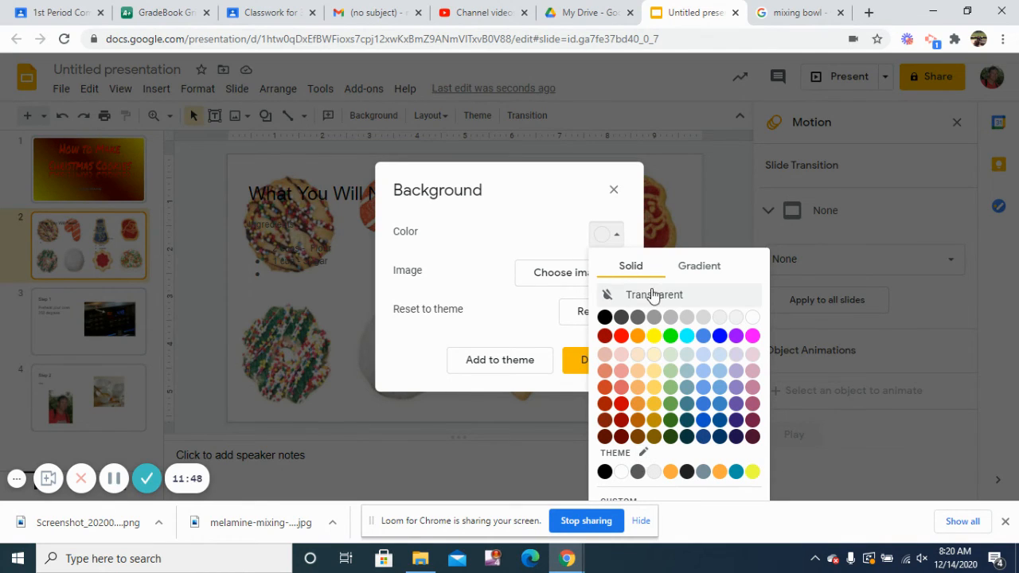
{"action": "left_click", "coordinate": [613, 193]}
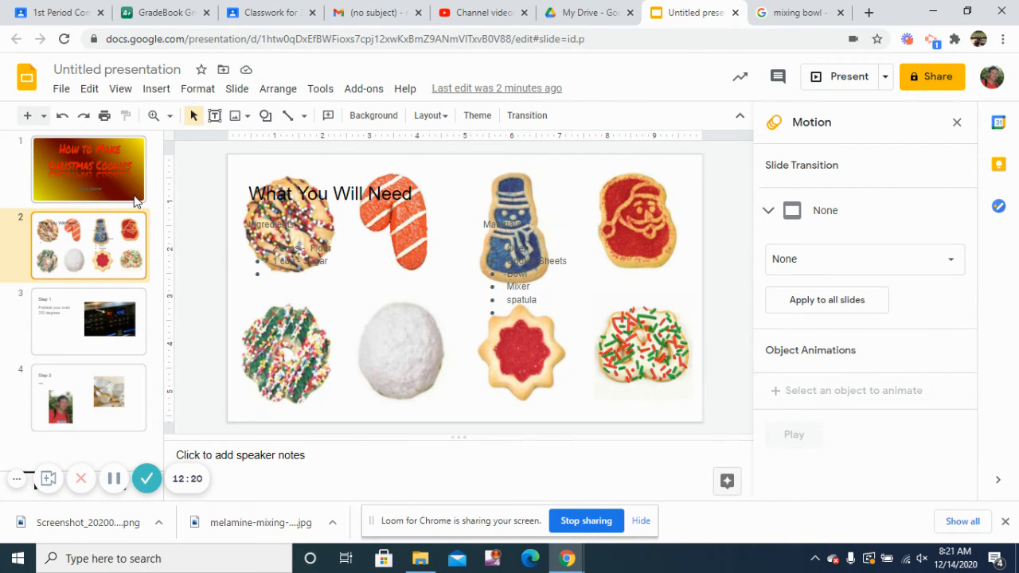
Step: Browse the available presentation themes with the "What You Will Need" slide selected
{"action": "left_click", "coordinate": [136, 199]}
{"action": "left_click", "coordinate": [140, 275]}
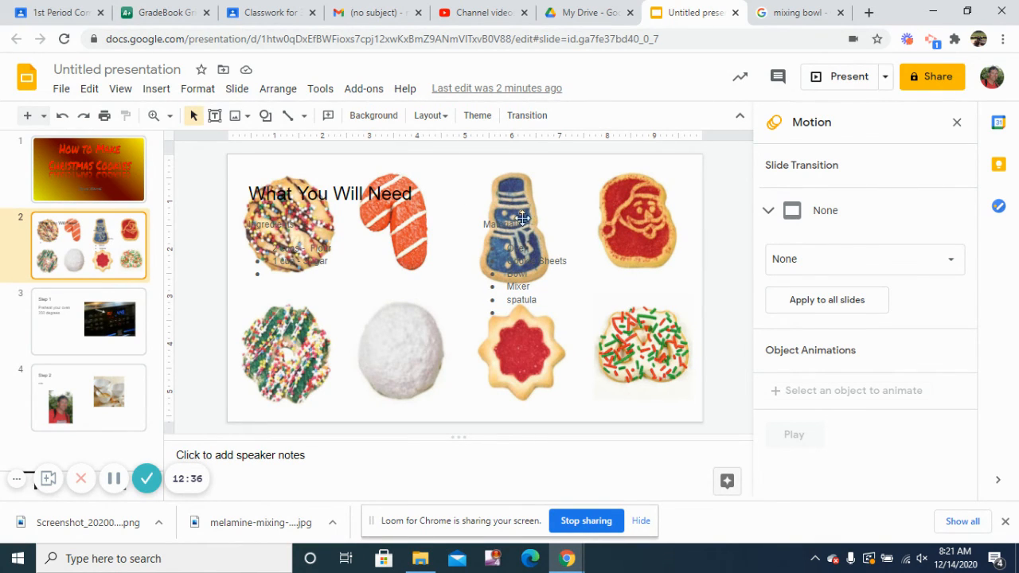
{"action": "left_click", "coordinate": [478, 124]}
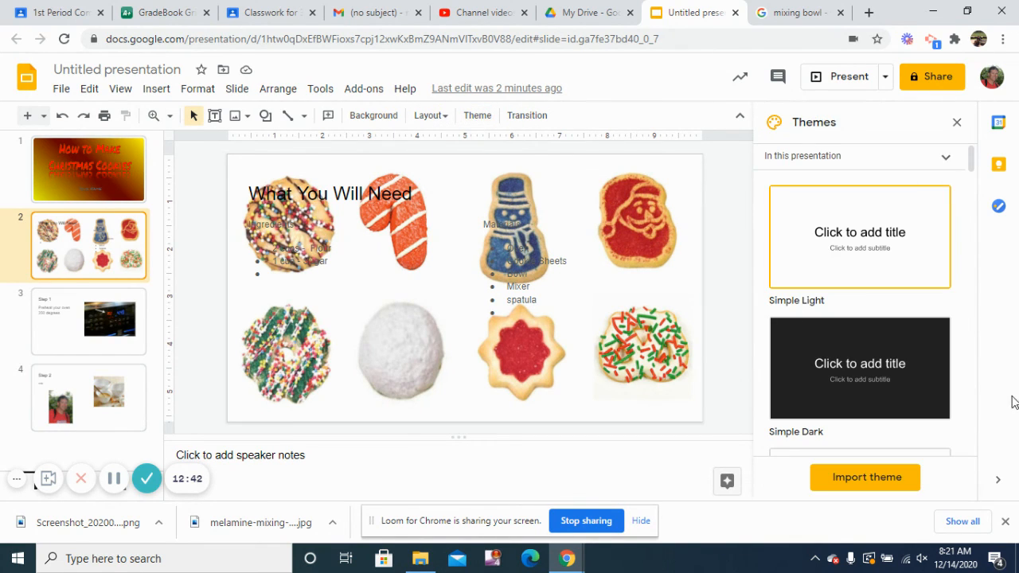
{"action": "scroll", "coordinate": [849, 385], "scroll_direction": "down", "scroll_amount": 10}
{"action": "scroll", "coordinate": [851, 384], "scroll_direction": "down", "scroll_amount": 8}
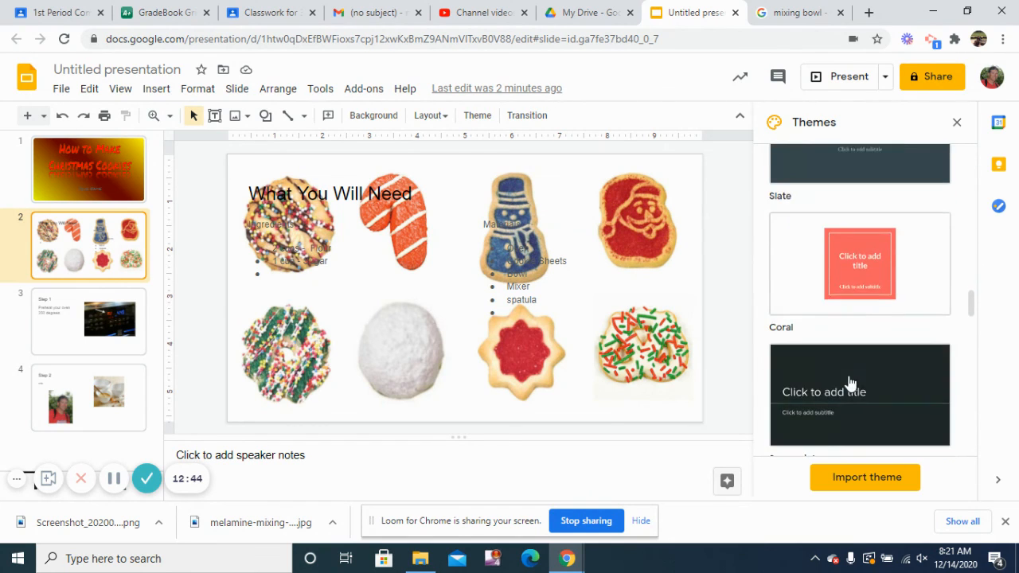